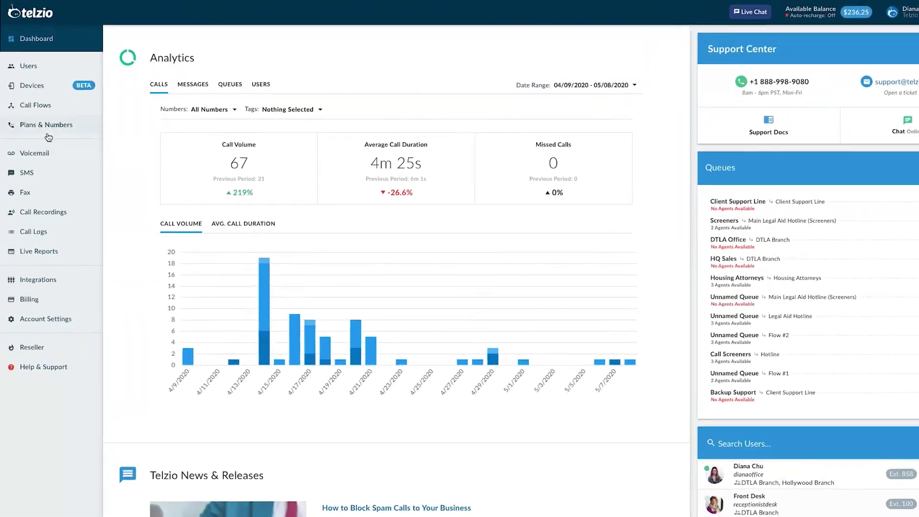
Step: Go from the Analytics dashboard to the Plans & Numbers overview
click(47, 133)
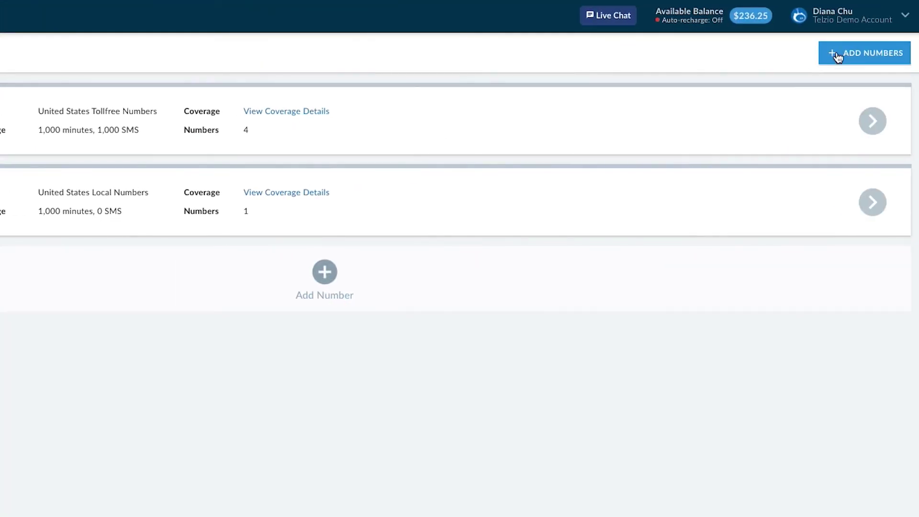
Step: Start a Port Existing Number request from Add Numbers
click(836, 54)
click(511, 422)
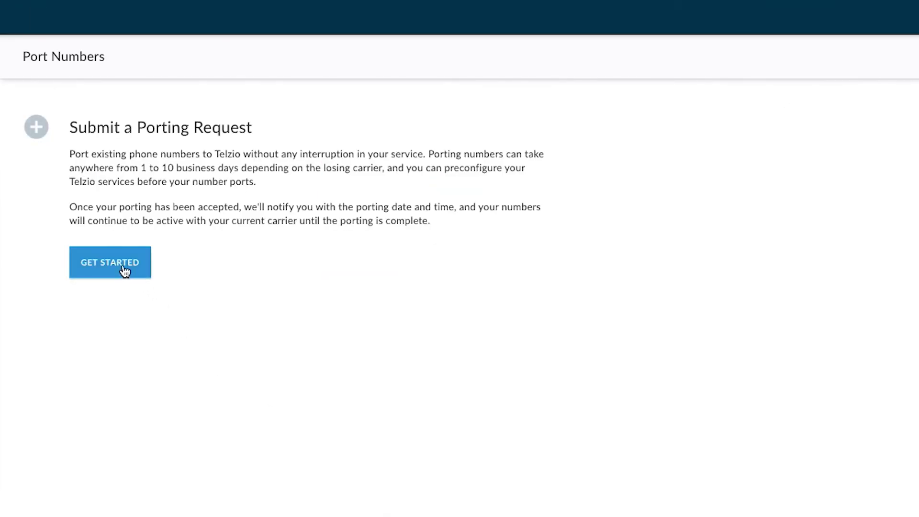
click(124, 270)
Step: Accept all six porting agreement statements and continue
click(106, 300)
click(103, 318)
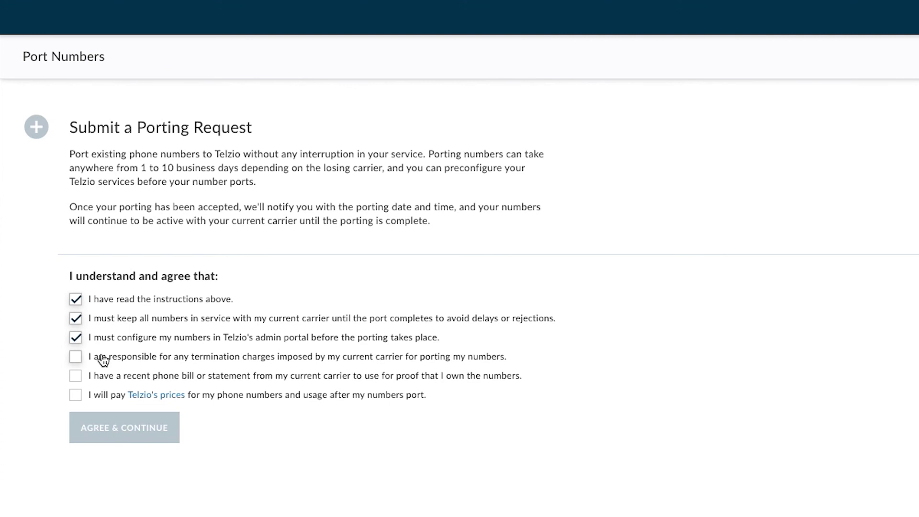
click(101, 377)
click(100, 395)
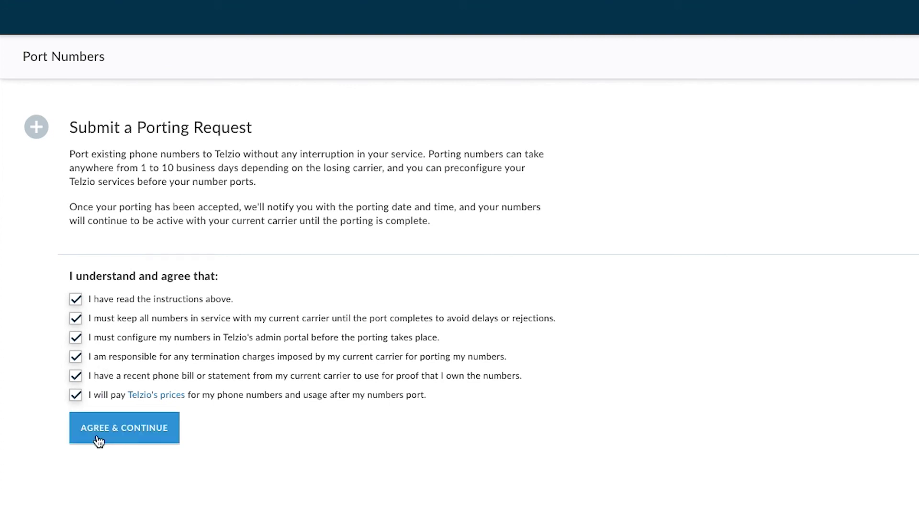
click(98, 440)
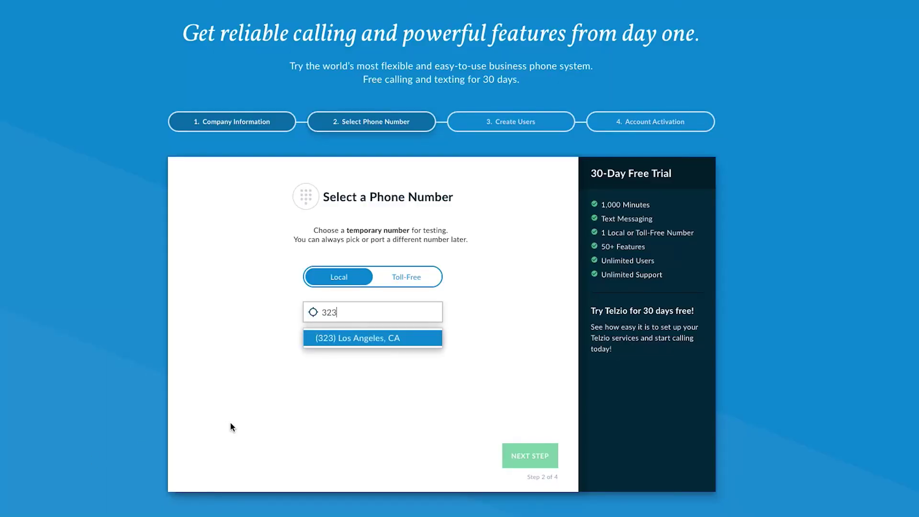
Step: Pick the (323) Los Angeles, CA area code and take one of its listed numbers
click(331, 338)
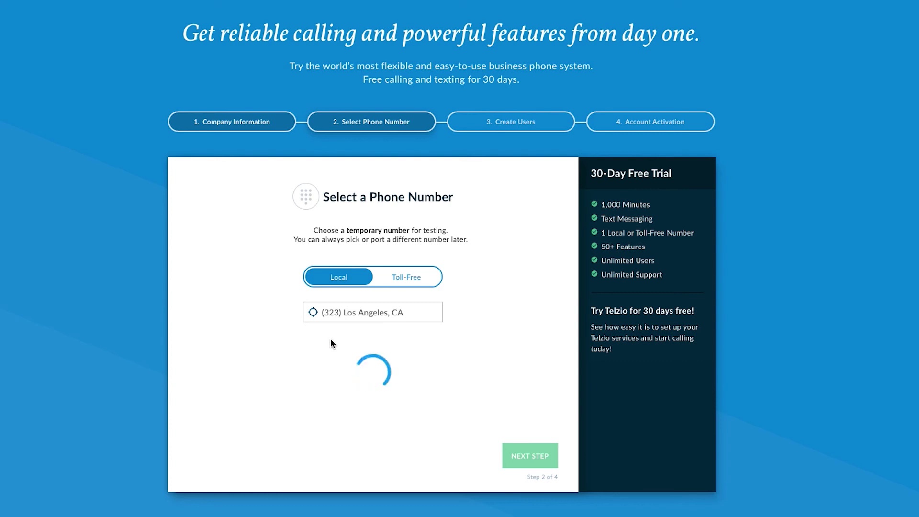
click(333, 383)
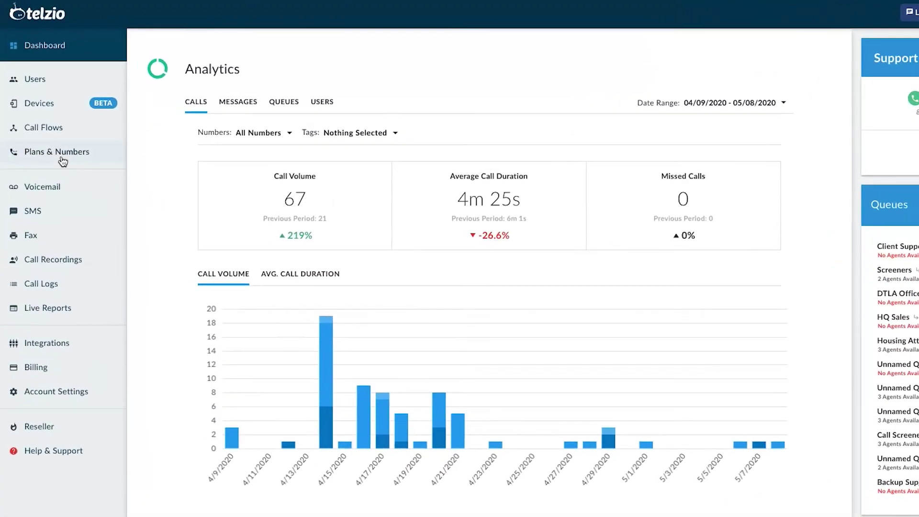
Step: Set the 323 local number's Caller ID (CNAM) name to ACME COMPANY
click(67, 171)
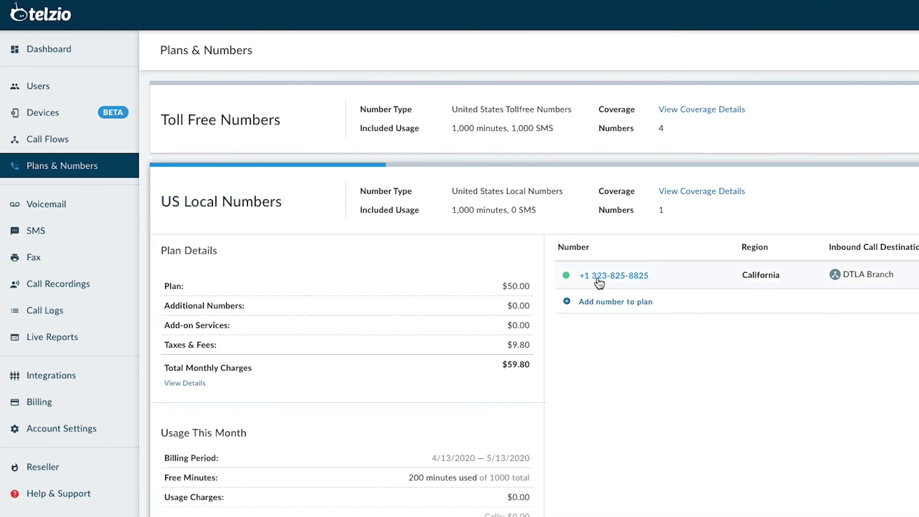
click(597, 280)
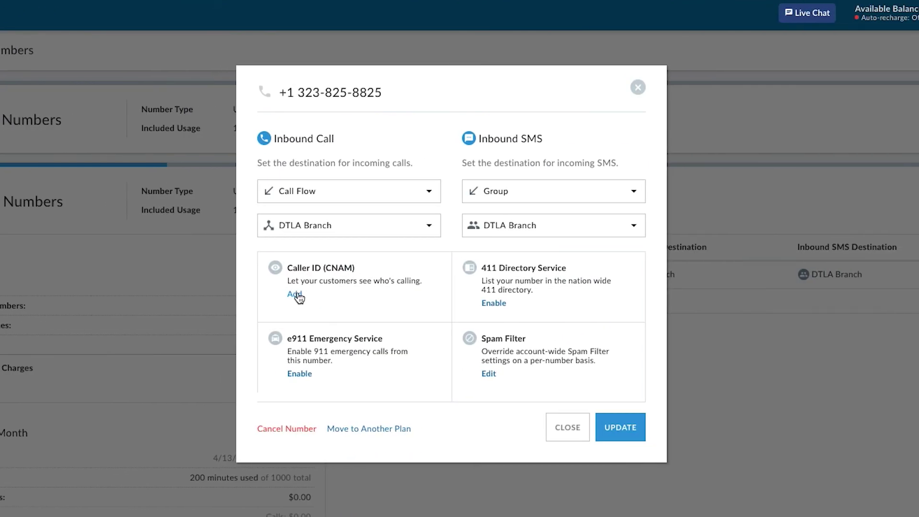
click(296, 293)
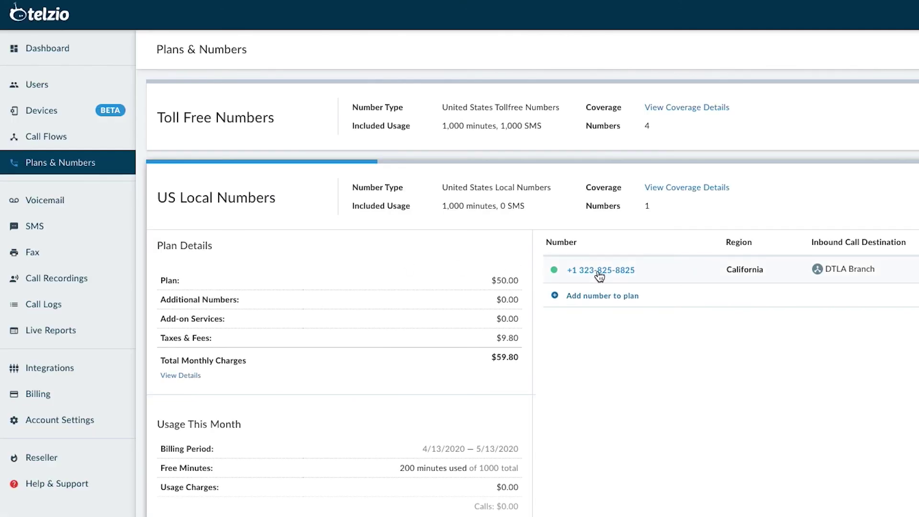
click(598, 271)
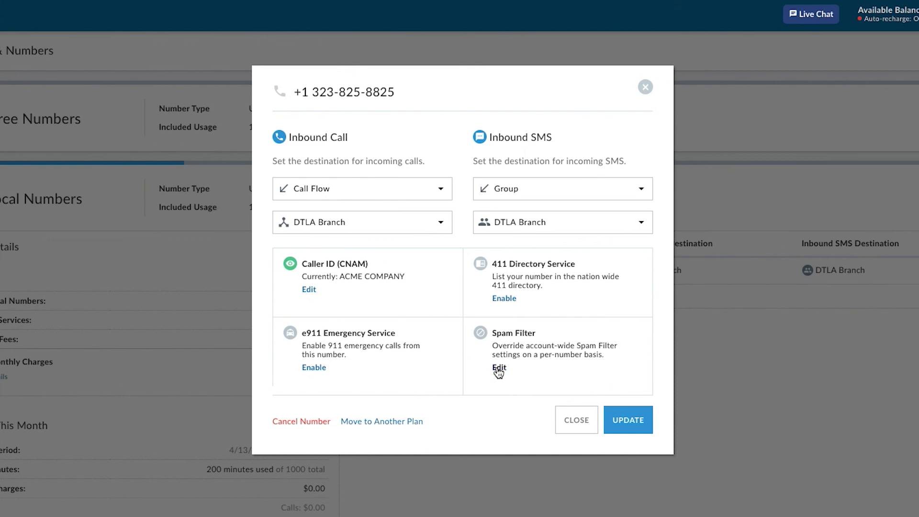
click(498, 370)
Step: Enable custom spam rules and add a second rule: 71% threshold, Prepend CNAM
click(238, 347)
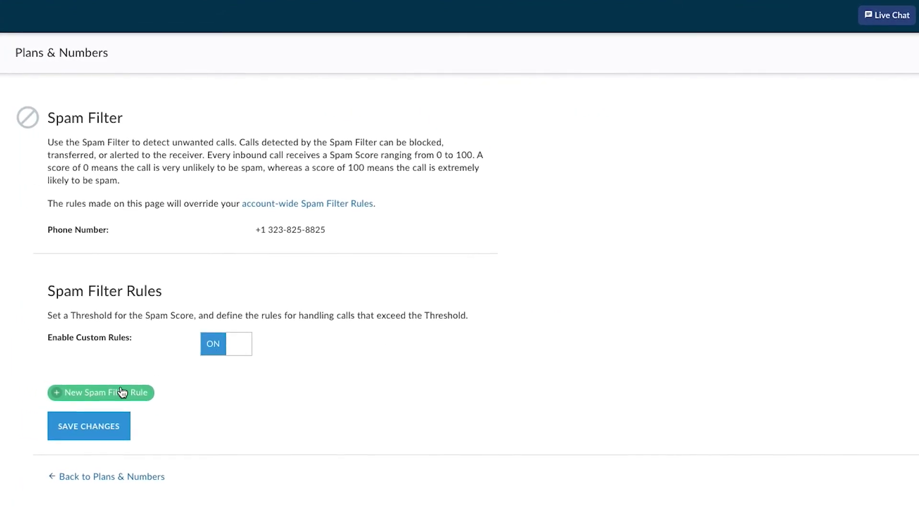
click(122, 392)
click(110, 461)
click(88, 474)
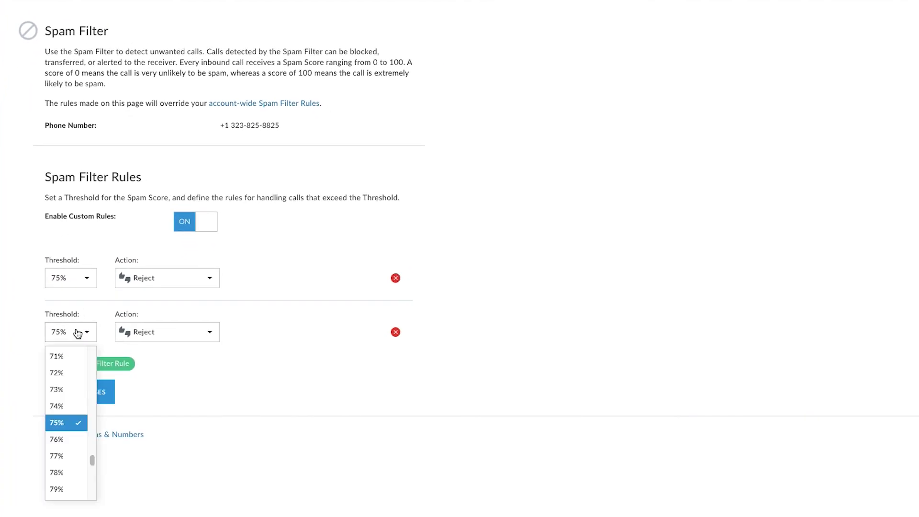
click(58, 362)
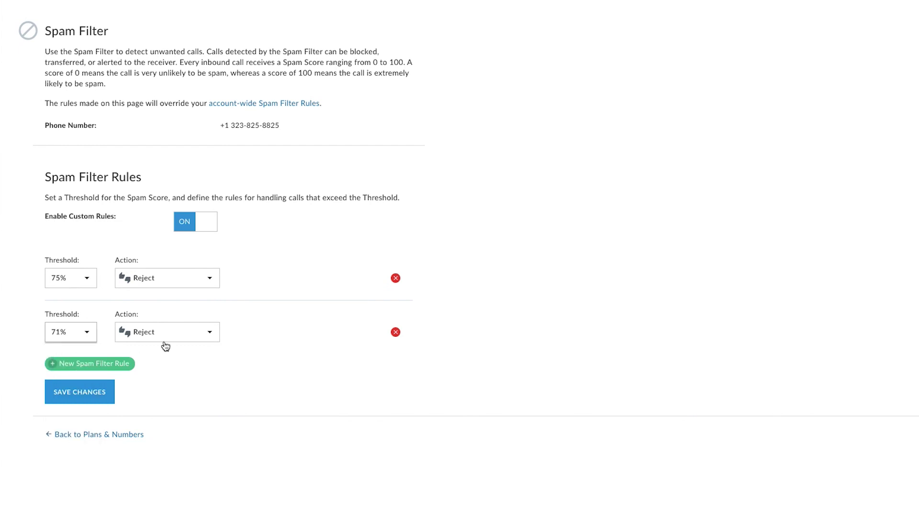
click(165, 338)
click(164, 390)
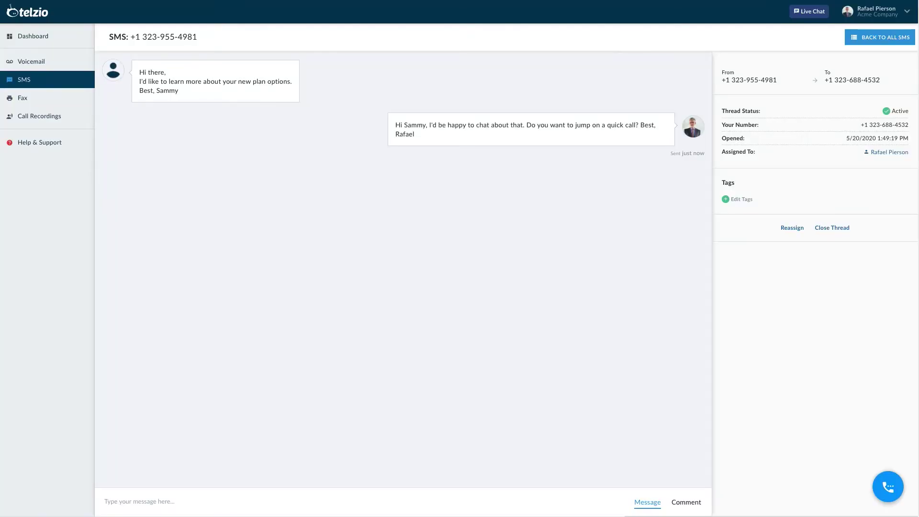
Step: Send the reply 'Sure! No problem - talk to you soon!' and return to Plans & Numbers
click(210, 500)
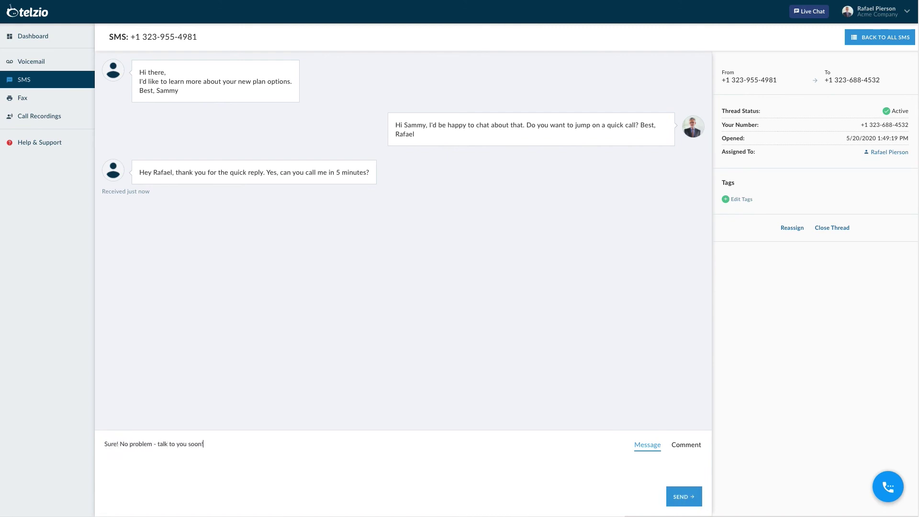
click(682, 498)
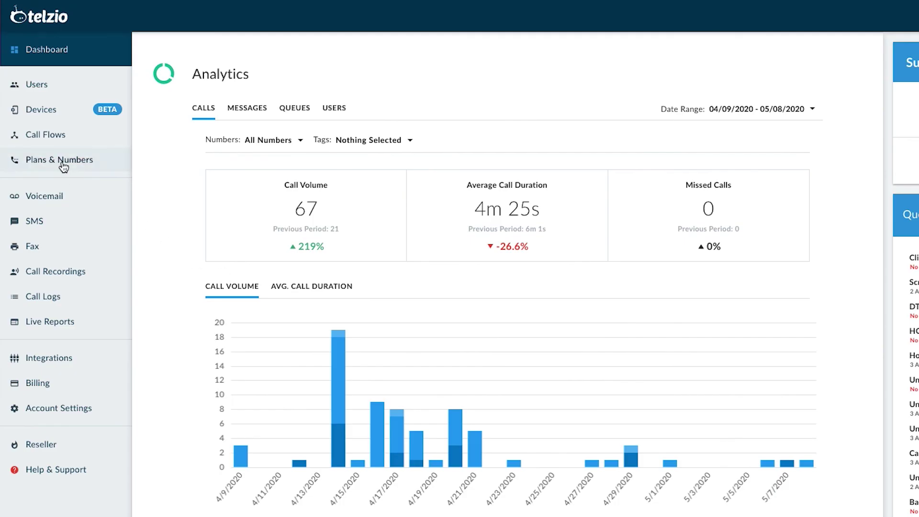
click(63, 163)
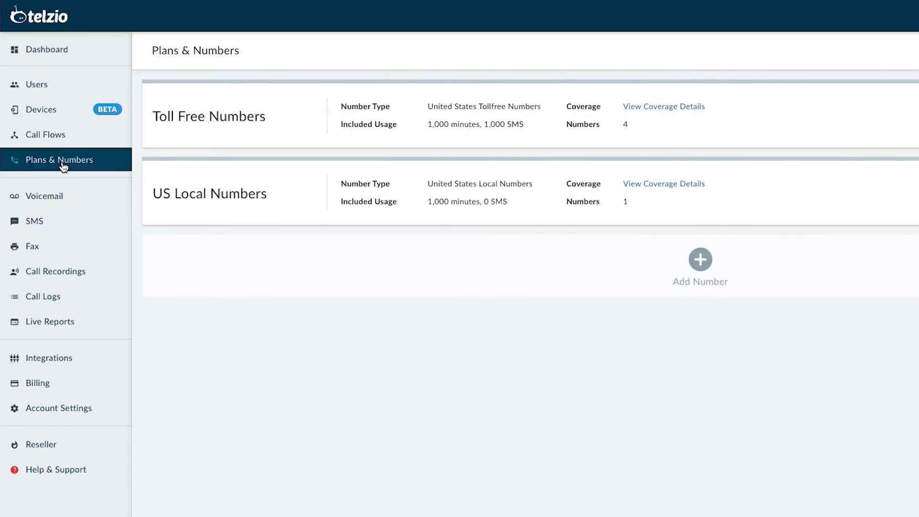
Step: Enable e911 Emergency Service on the US local number and validate its address
click(190, 200)
click(550, 263)
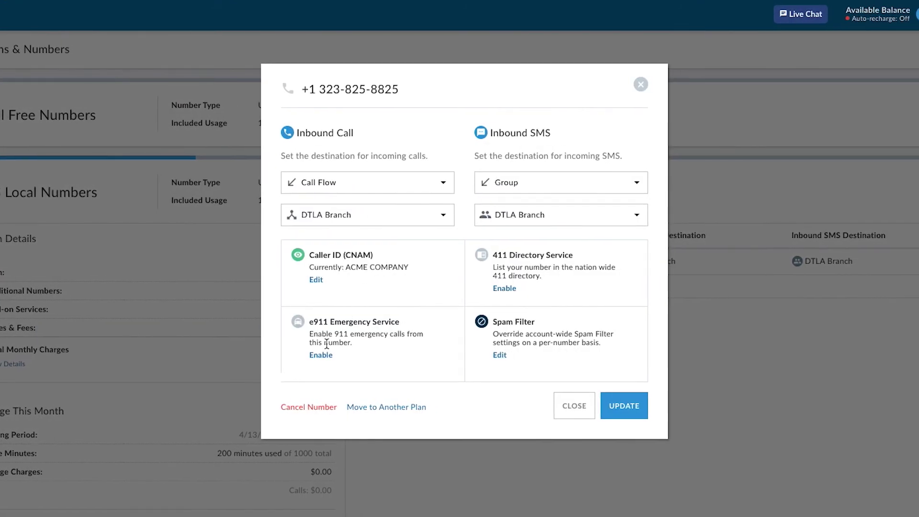
click(320, 355)
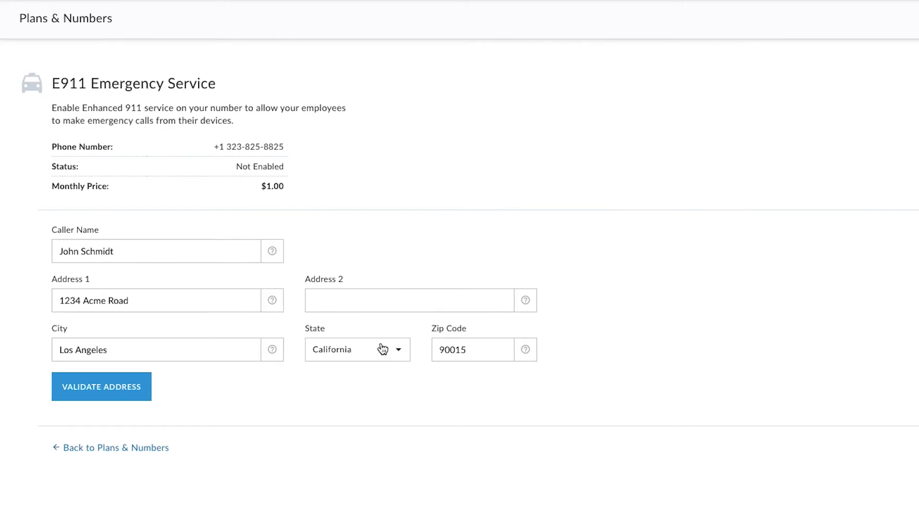
click(110, 388)
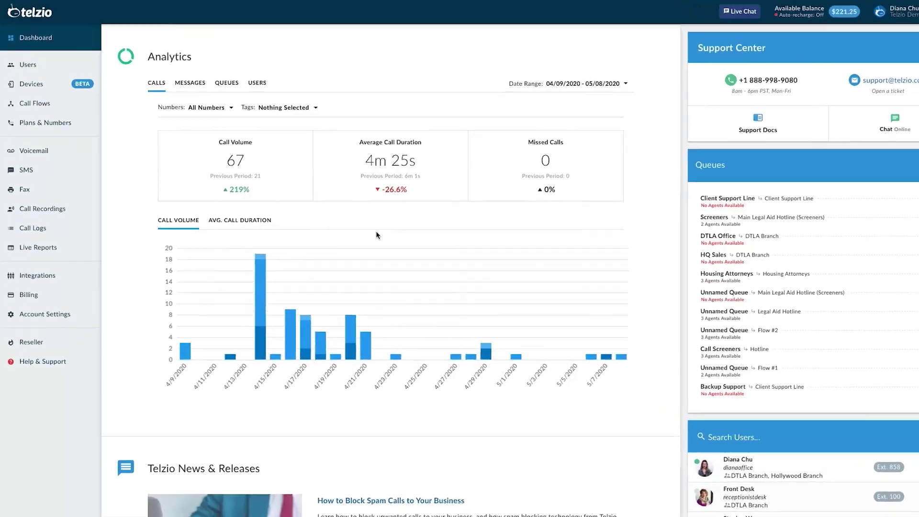
Step: Start a new user and enter their username and e-mail address
click(38, 65)
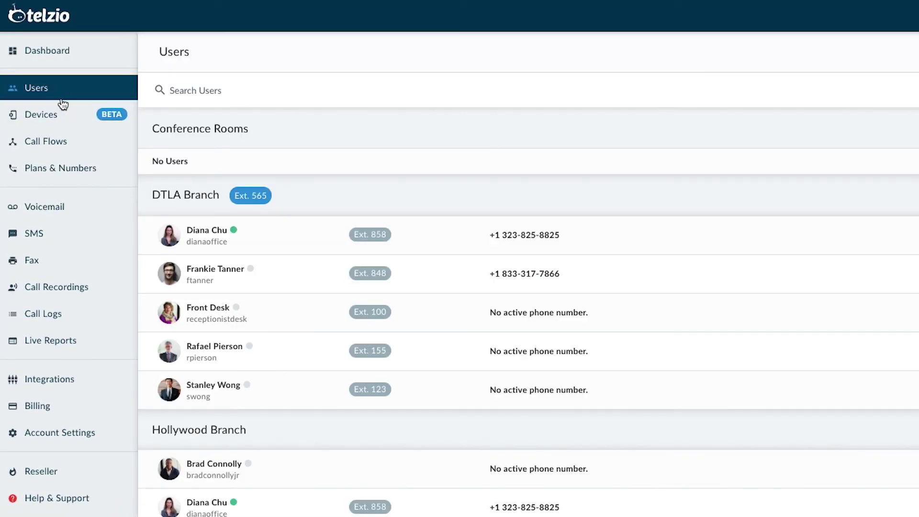
click(767, 58)
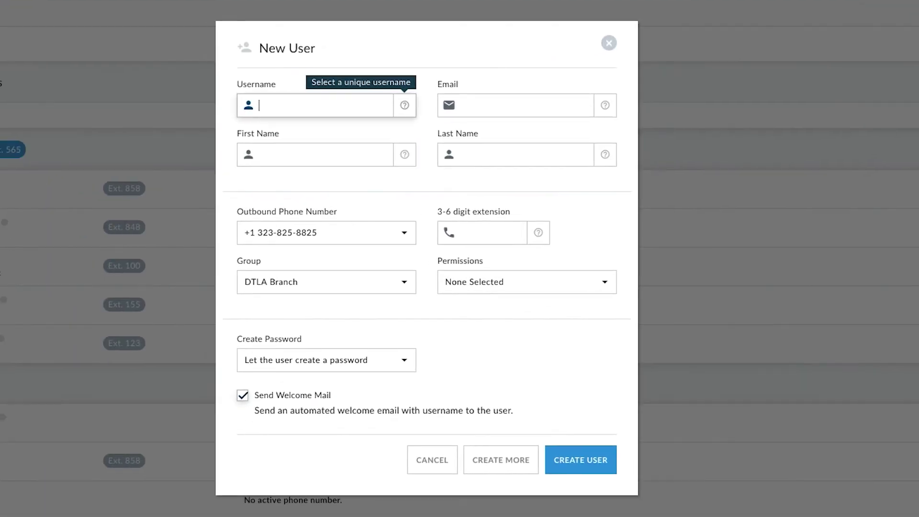
text(acmejohn)
key(Tab)
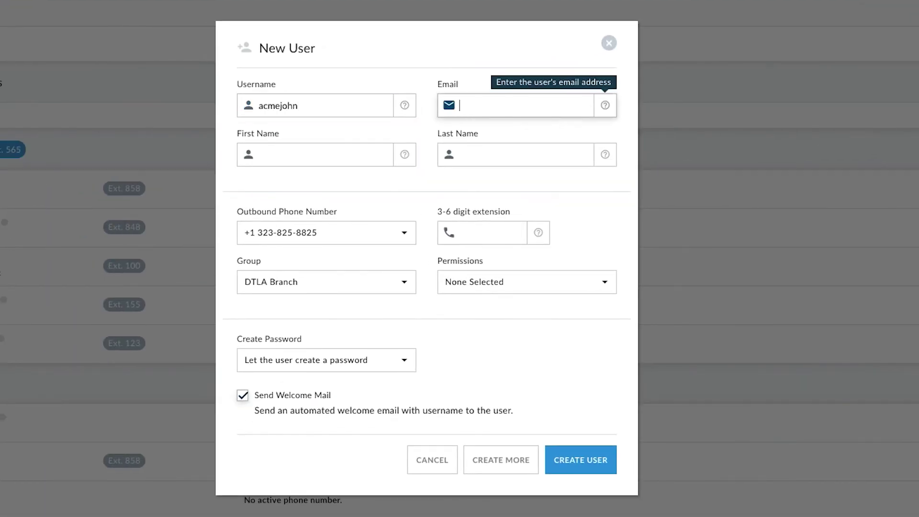
key(Tab)
Step: Enter the user's first and last name, give extension 555, and create the user
text(John)
key(Tab)
text(S)
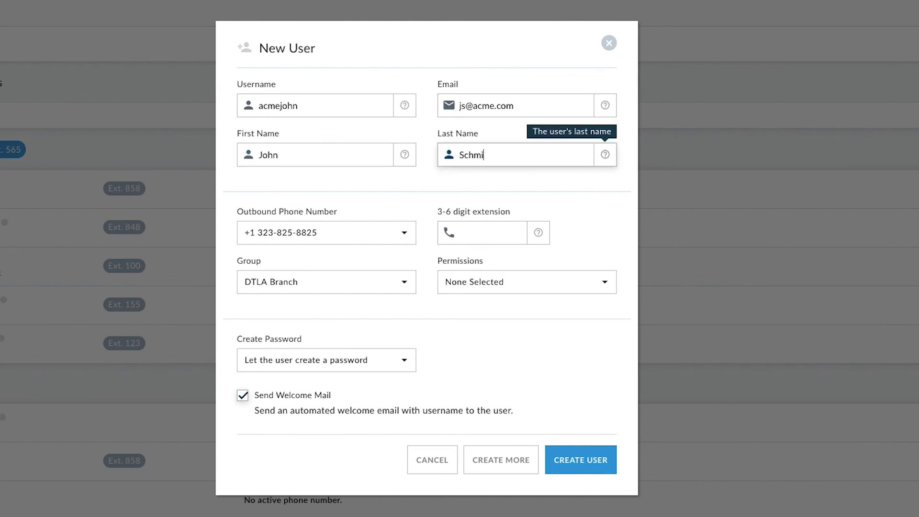
click(506, 232)
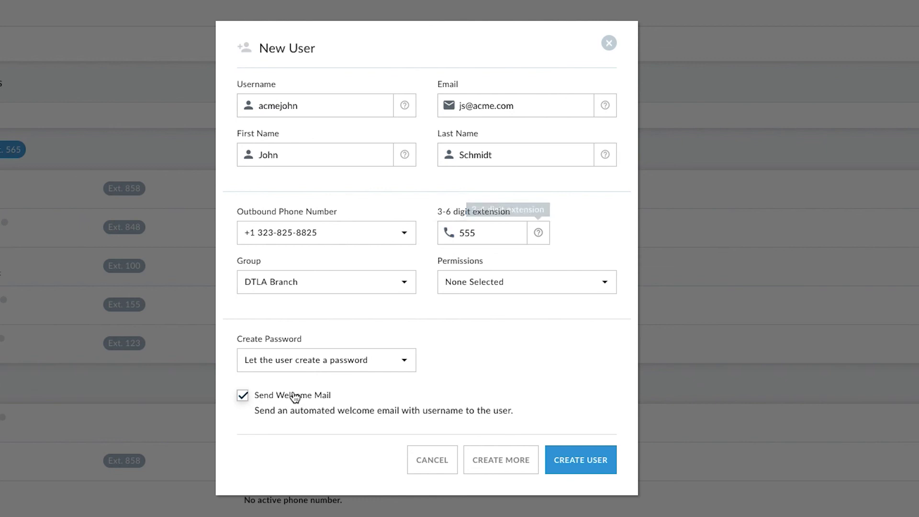
click(581, 460)
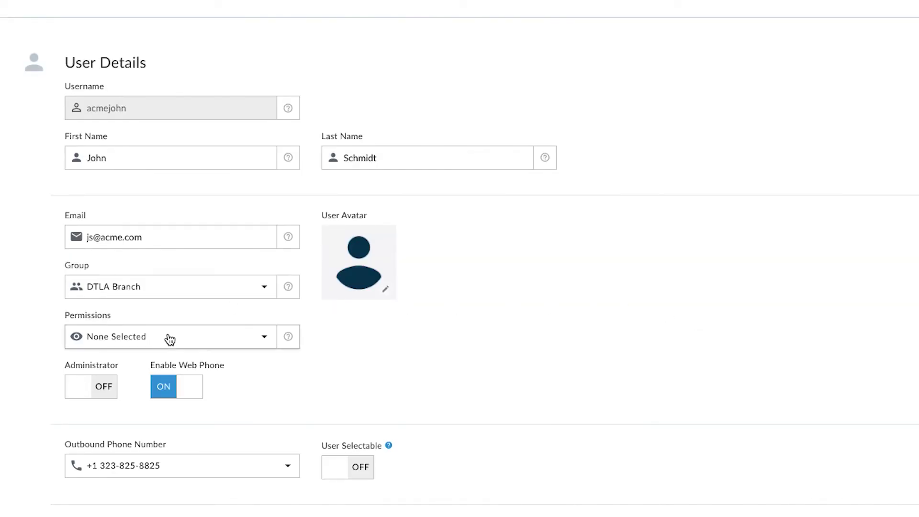
Step: Grant the new user the Billing and Call Recordings permissions
click(170, 339)
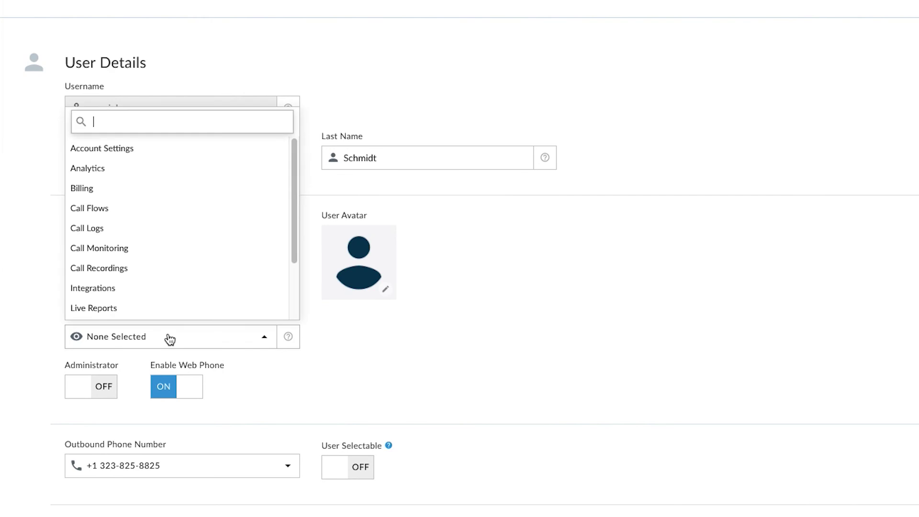
click(160, 191)
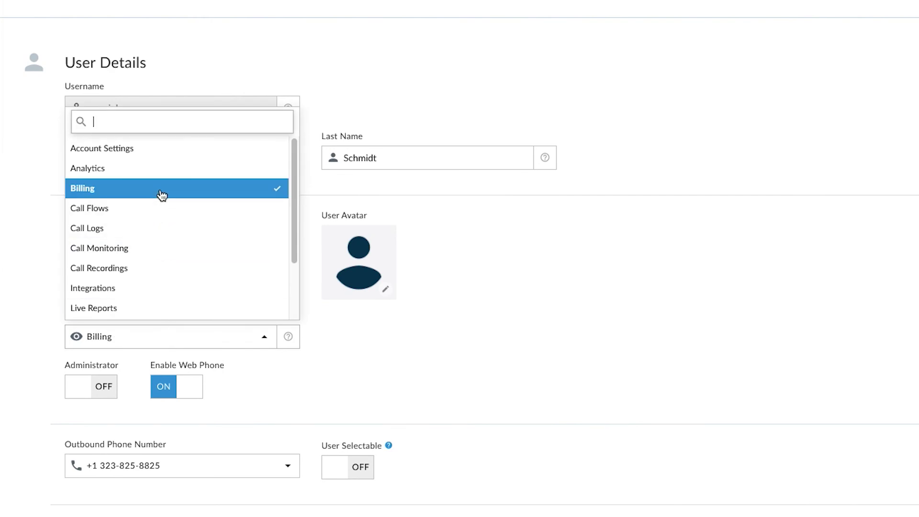
click(153, 268)
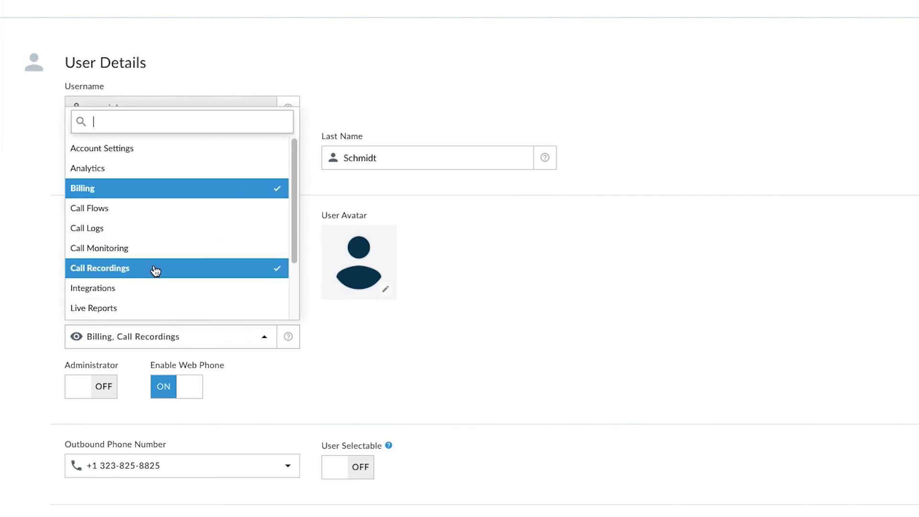
click(460, 365)
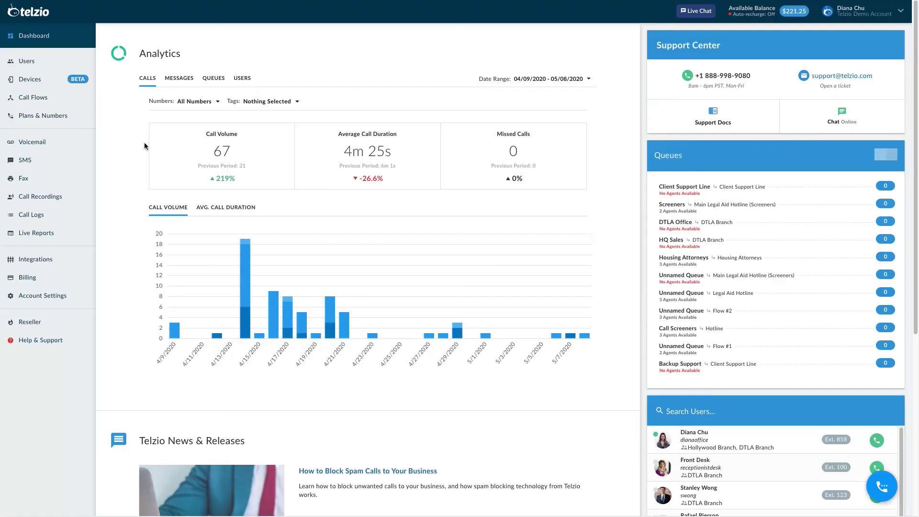
Step: Create Flow #1 beginning with Opening Hours, Monday–Friday 9:00 AM–5:00 PM
click(47, 98)
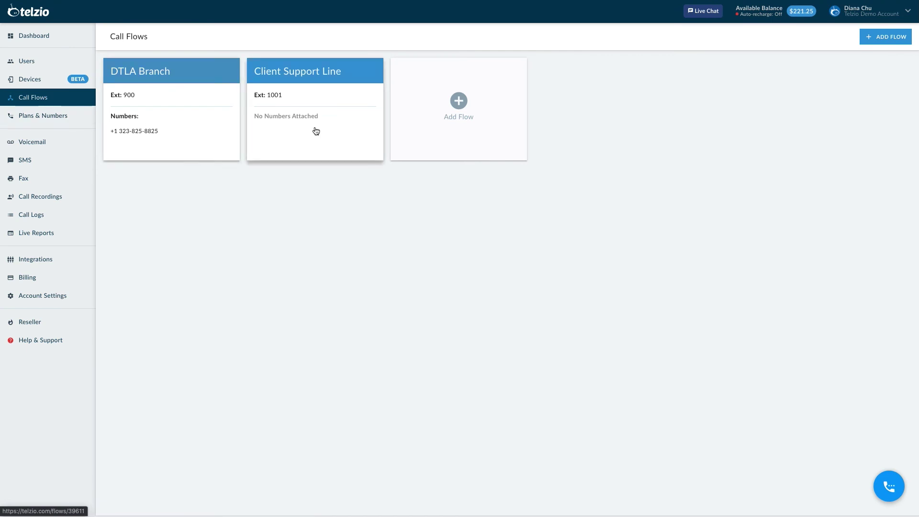
click(467, 109)
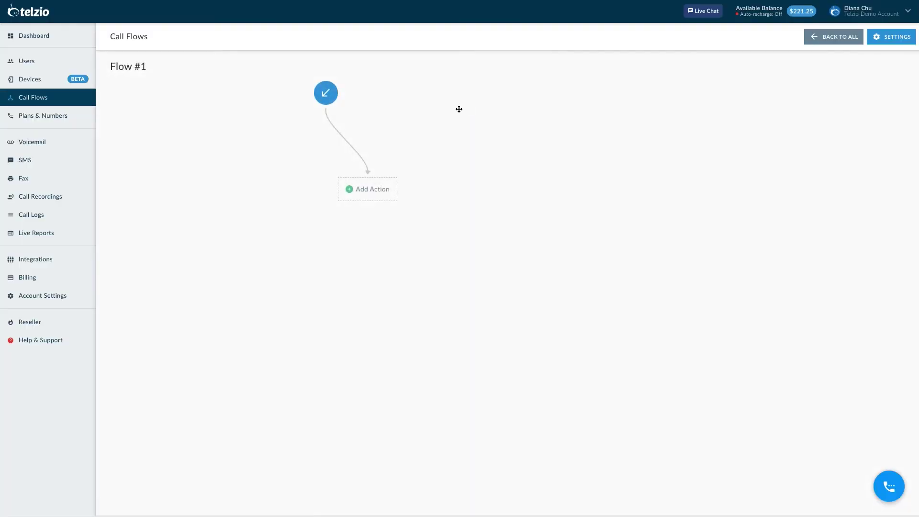
click(372, 187)
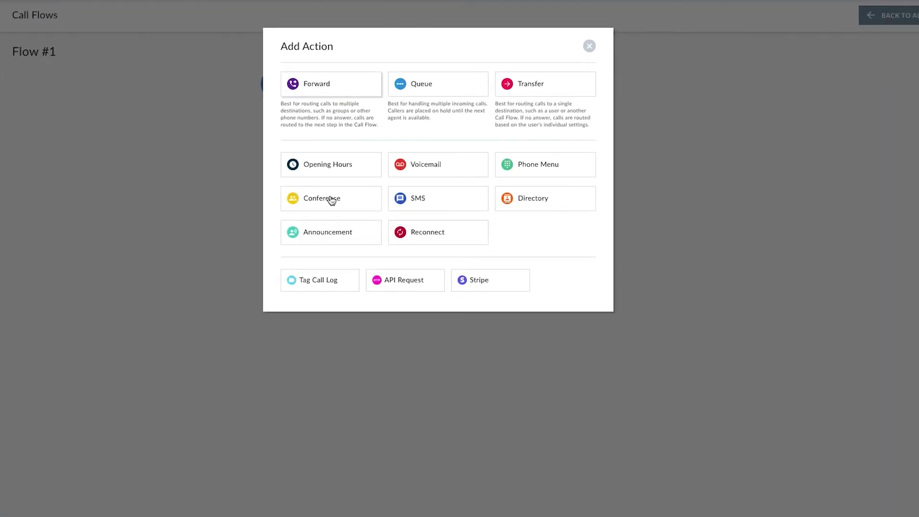
click(341, 165)
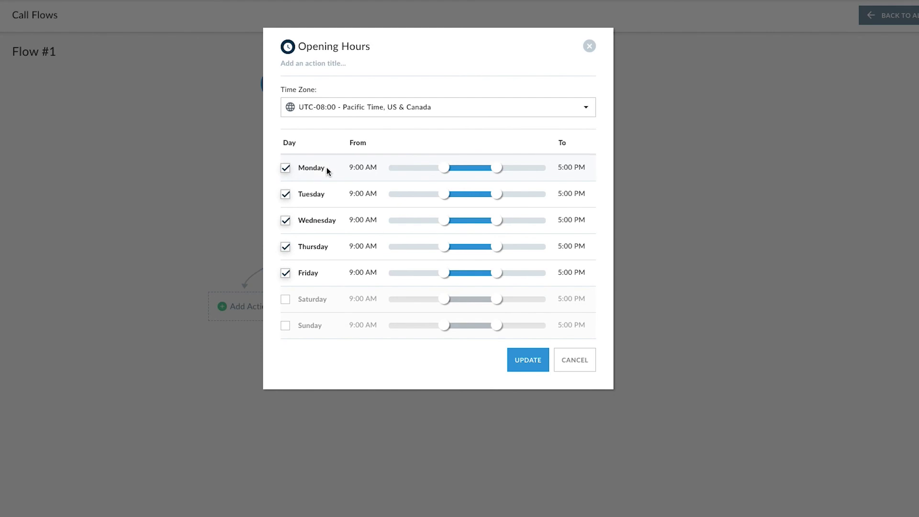
click(527, 364)
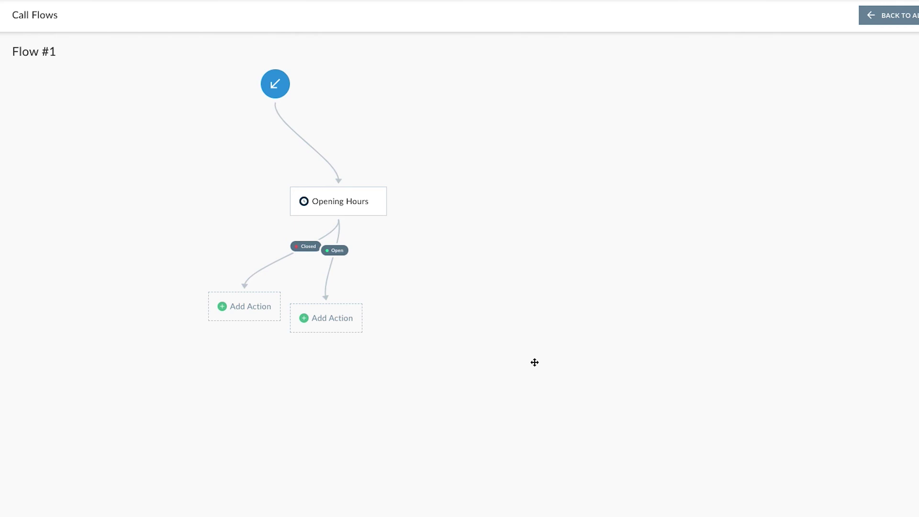
Step: Send the Closed branch to the new user's voicemail and shift the Open placeholder right
click(245, 305)
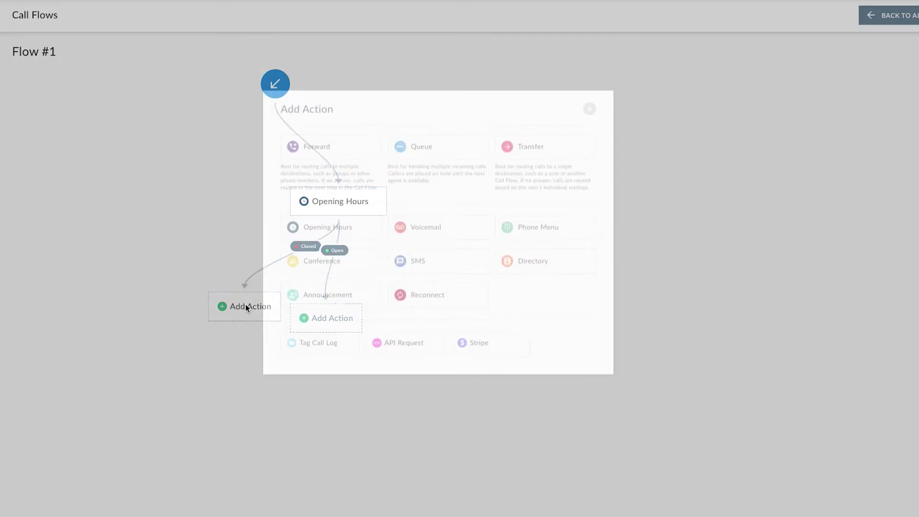
click(412, 164)
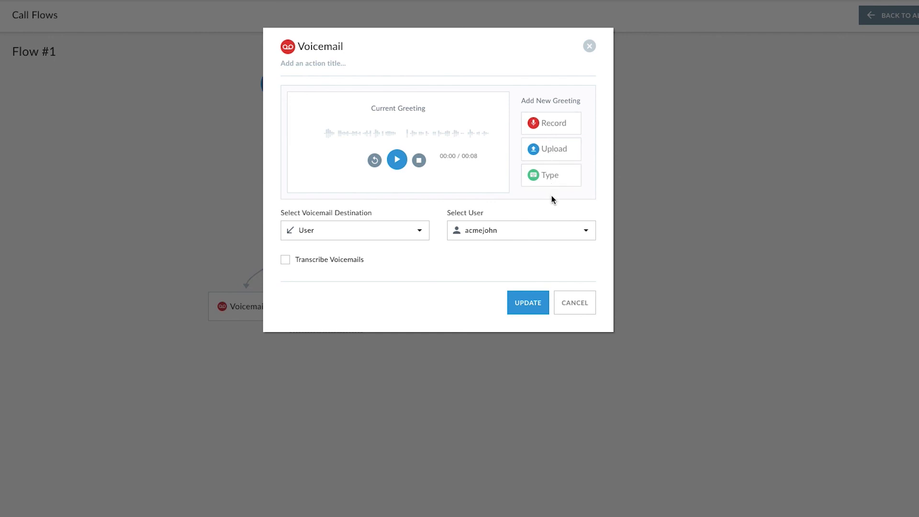
click(517, 307)
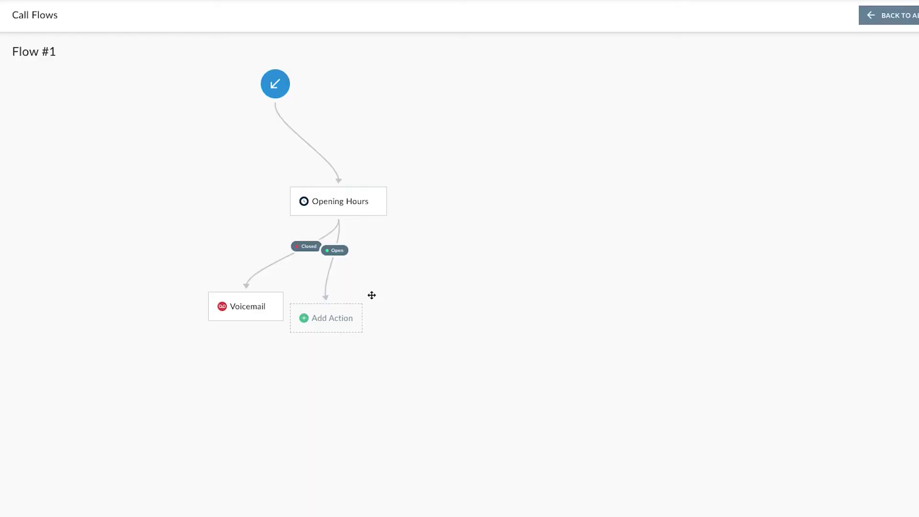
drag(342, 311, 397, 297)
Step: Route the Open branch to a Phone Menu with keypad options 1, 2, 3 and 4
click(380, 309)
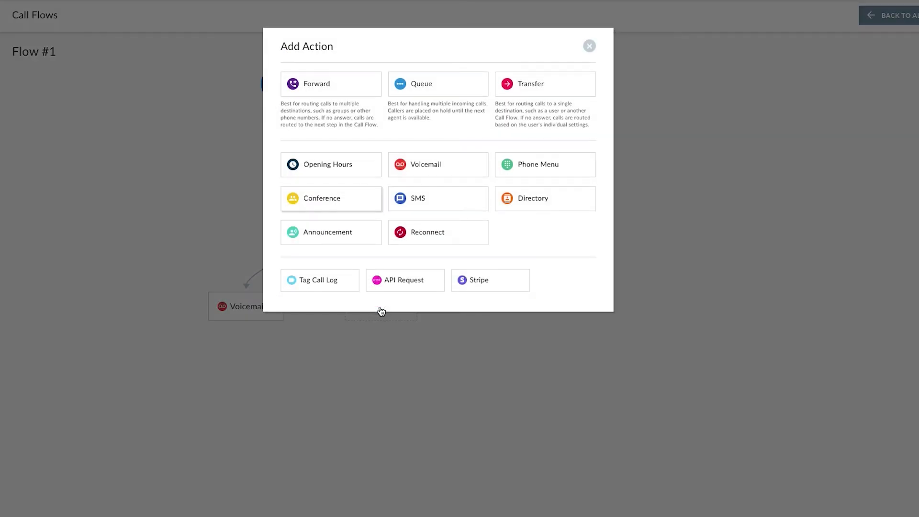
click(536, 168)
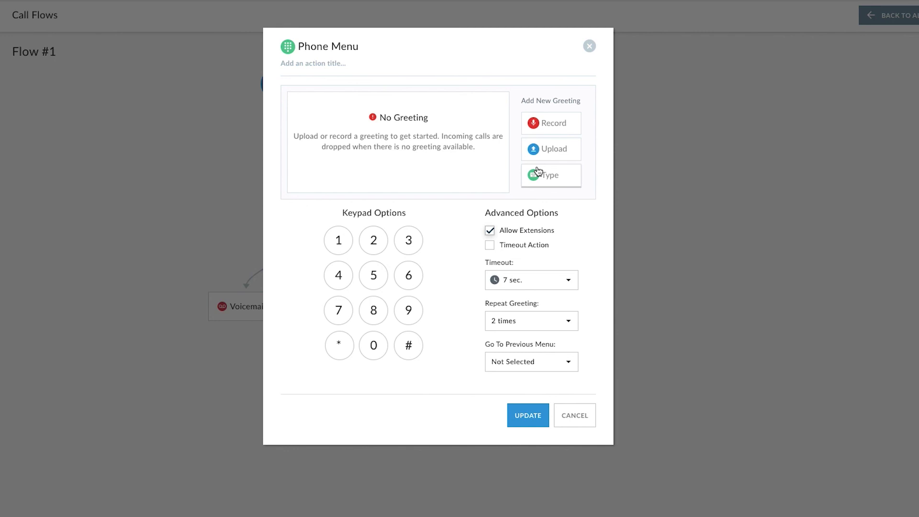
click(338, 242)
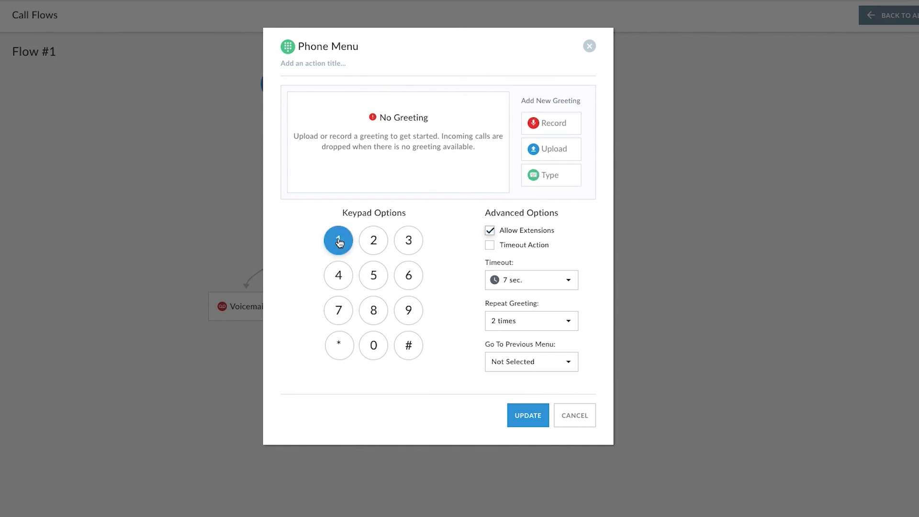
click(373, 242)
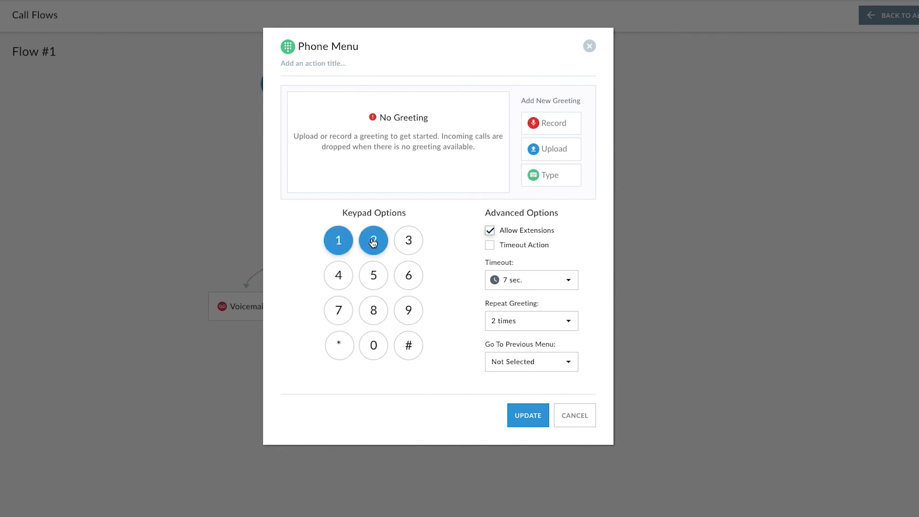
click(408, 242)
click(338, 277)
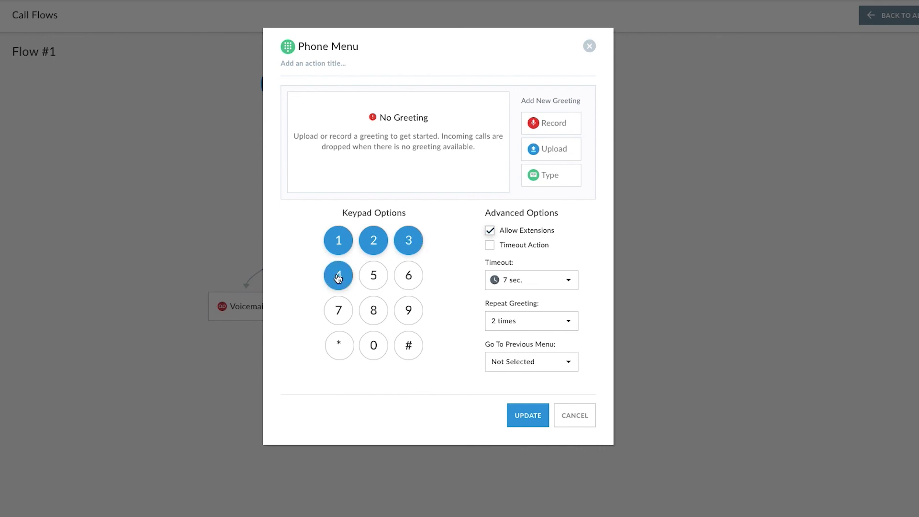
click(522, 418)
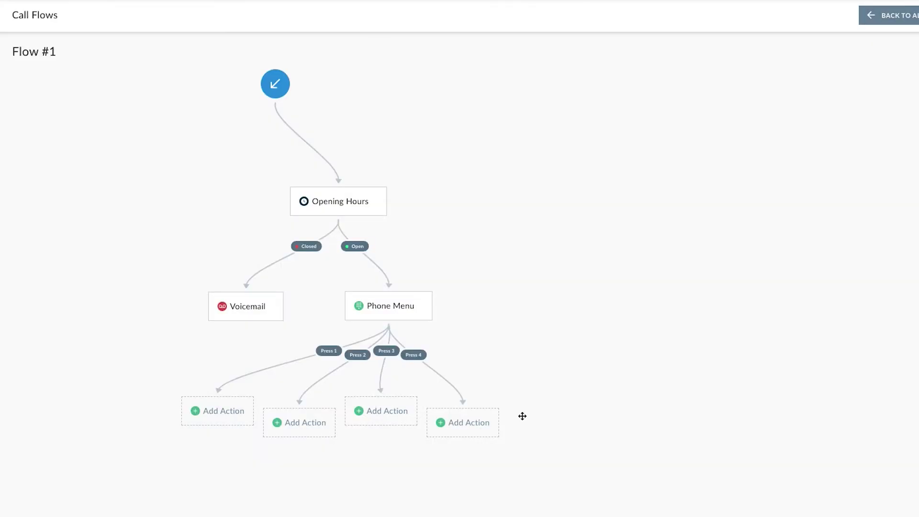
Step: Make Press 1 speak 'Thank you for calling. Our opening hours are Monday through Friday from 9am to 5pm.'
click(229, 411)
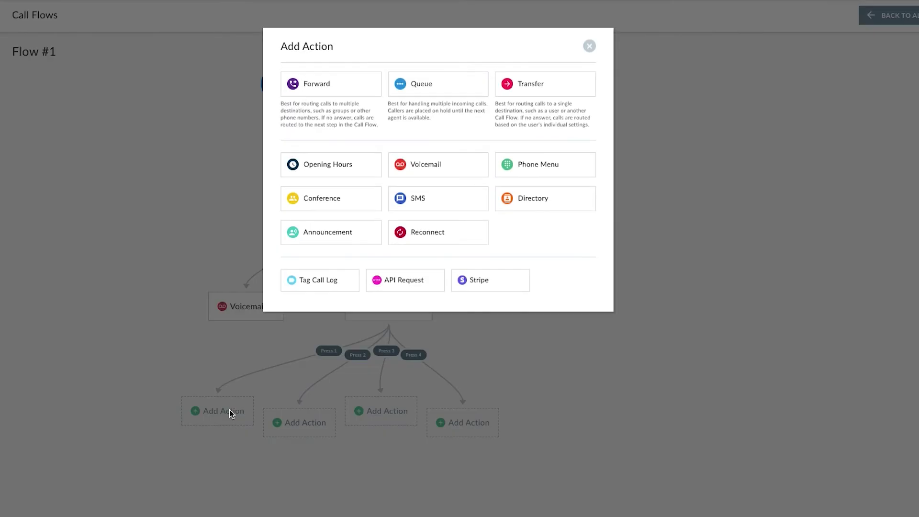
click(322, 232)
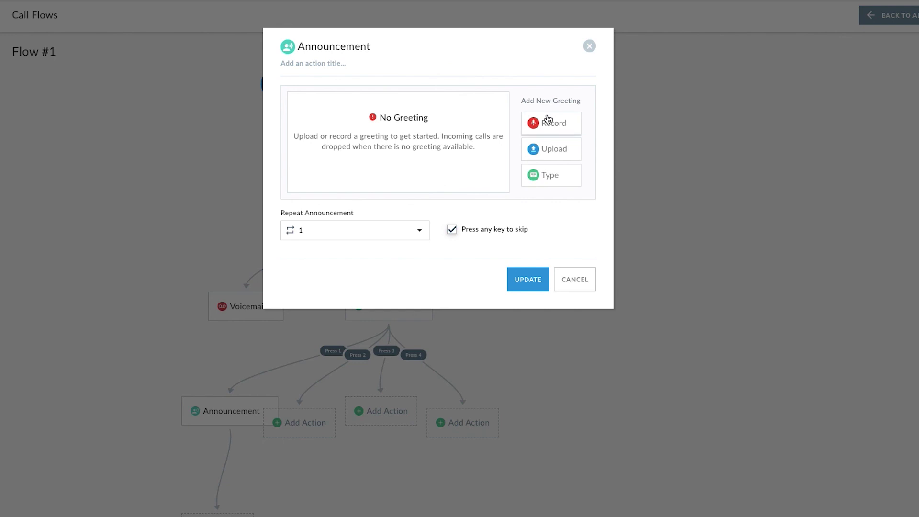
click(548, 176)
text(Thank you for calling. Our opening ho)
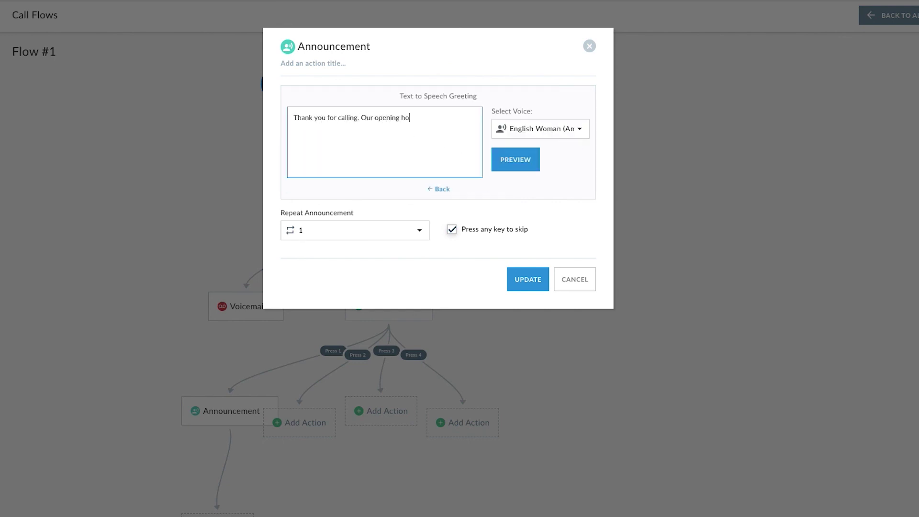
text(urs are Monday through Friday from 9am to 5pm.)
click(516, 160)
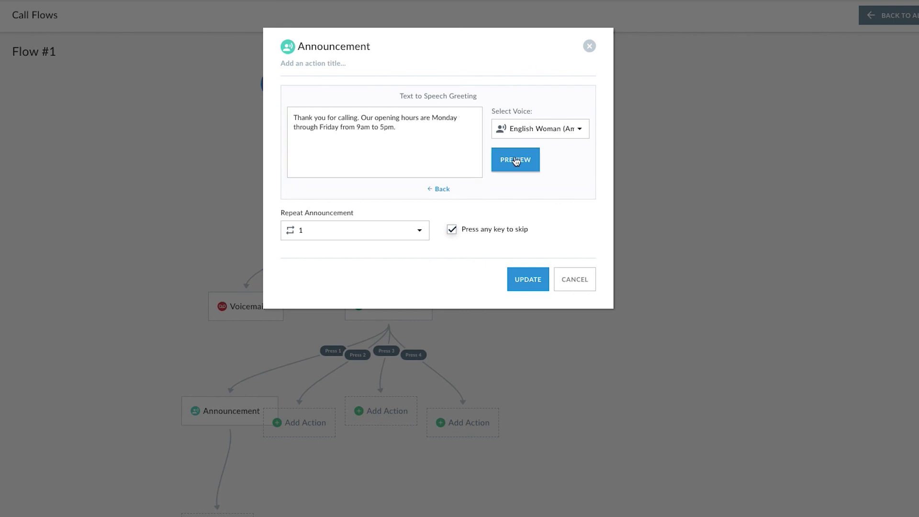
click(517, 277)
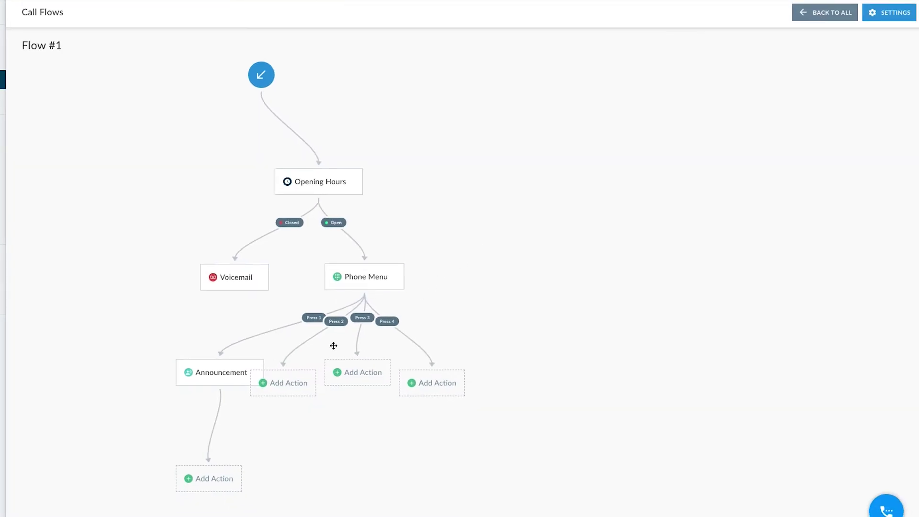
drag(305, 385, 313, 419)
Step: Make Press 2 a Forward to a user and the DTLA Branch group
click(309, 414)
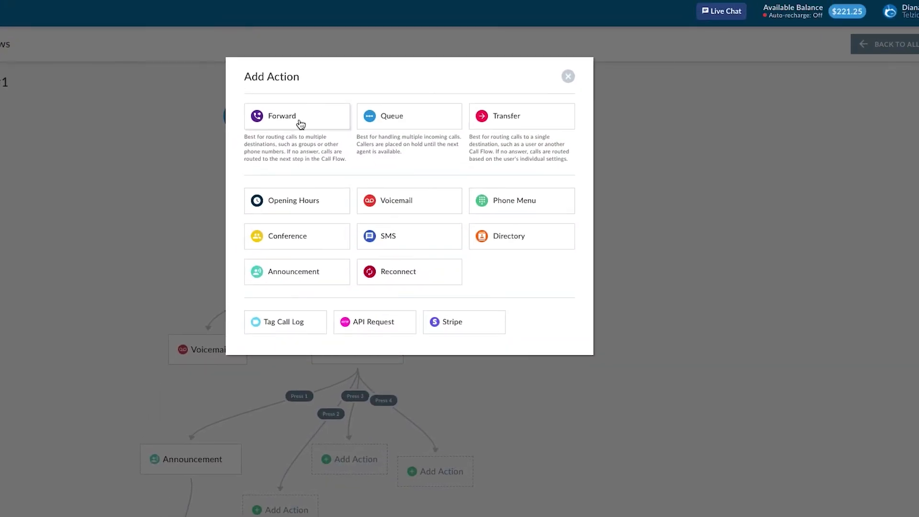
click(301, 124)
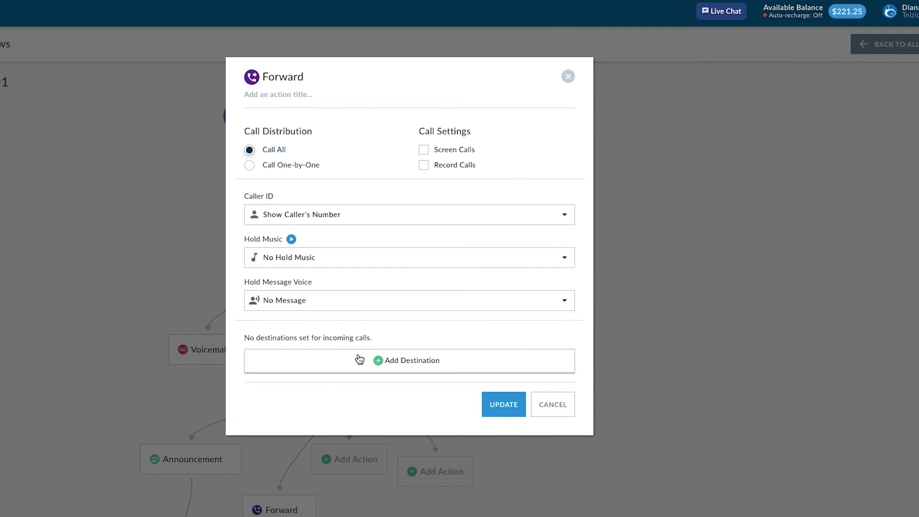
click(359, 360)
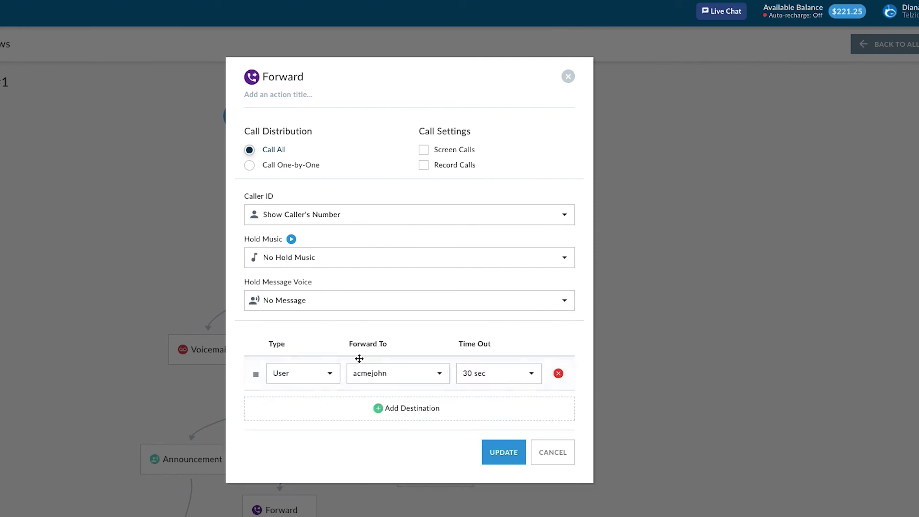
click(340, 410)
click(314, 411)
click(307, 449)
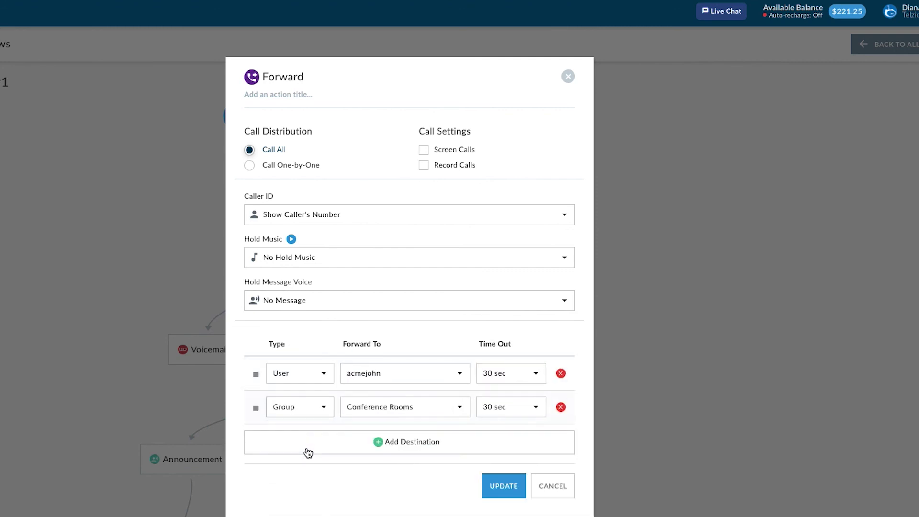
click(390, 412)
click(389, 453)
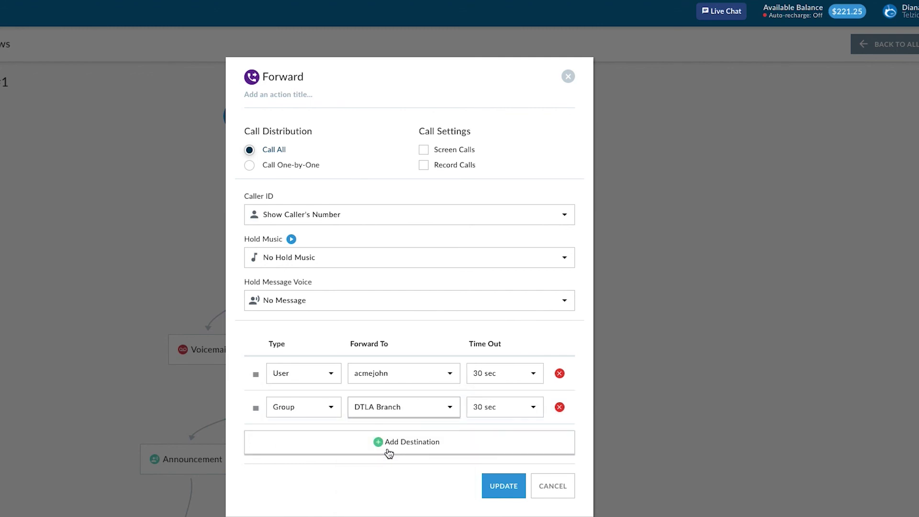
Step: Ring the forward destinations one-by-one with Jazz hold music and call recording
click(264, 166)
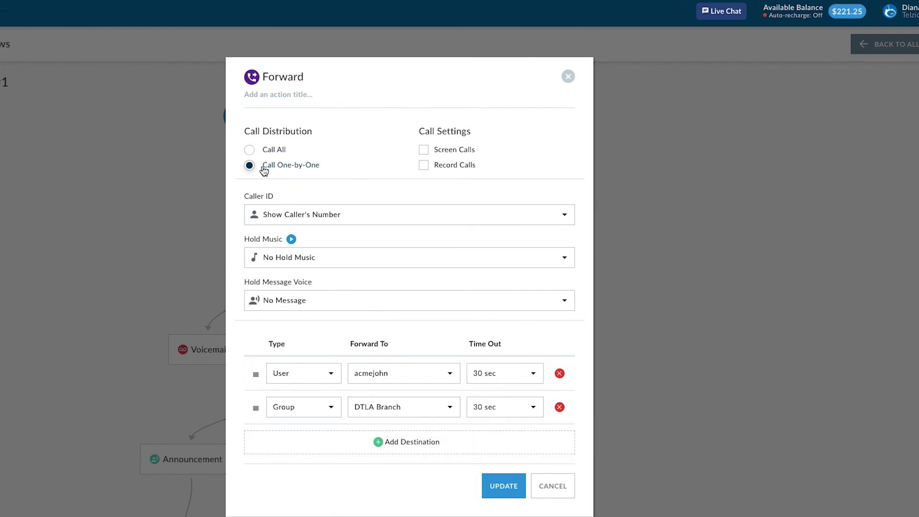
click(264, 258)
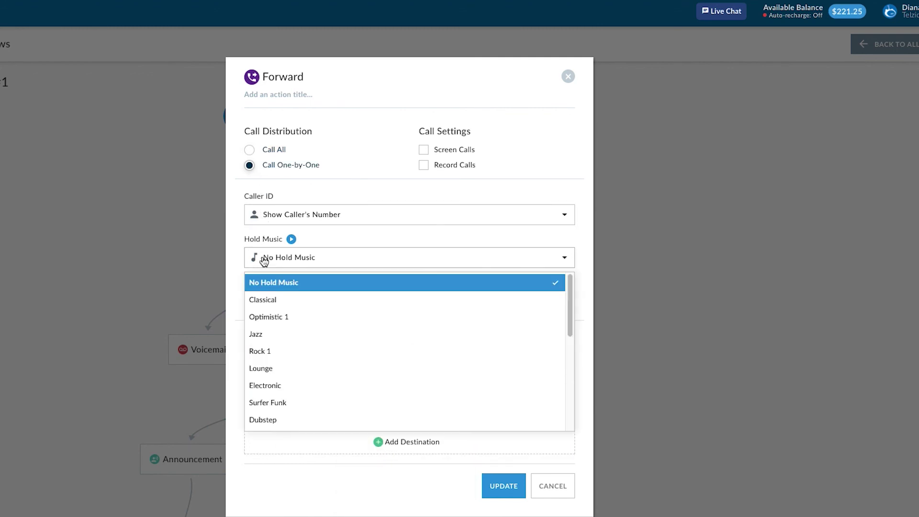
click(265, 340)
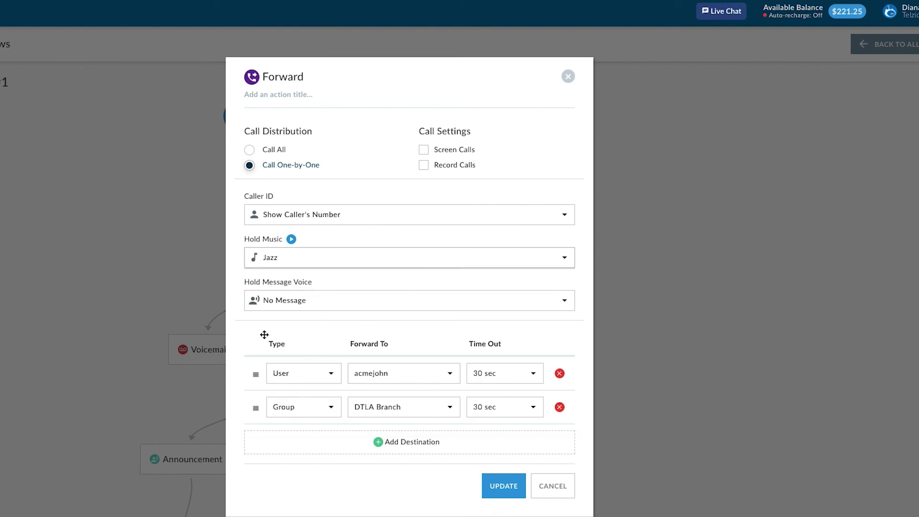
click(424, 166)
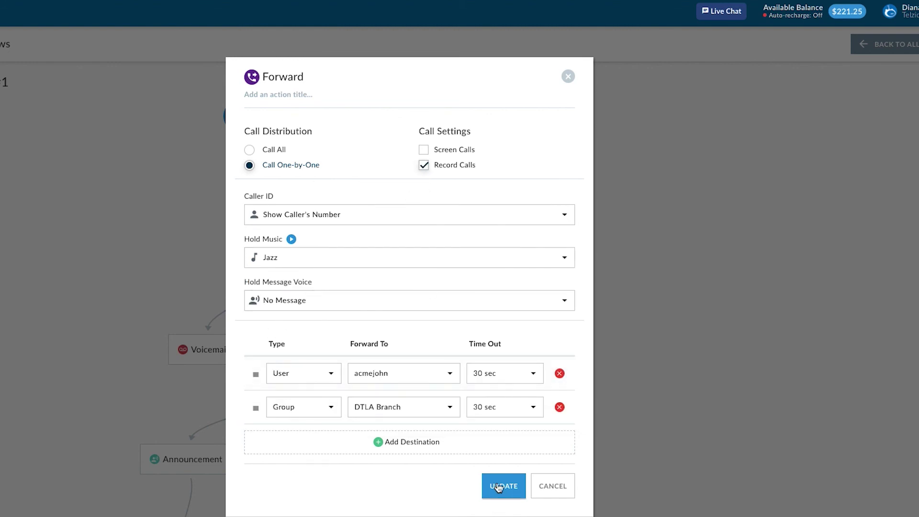
click(497, 486)
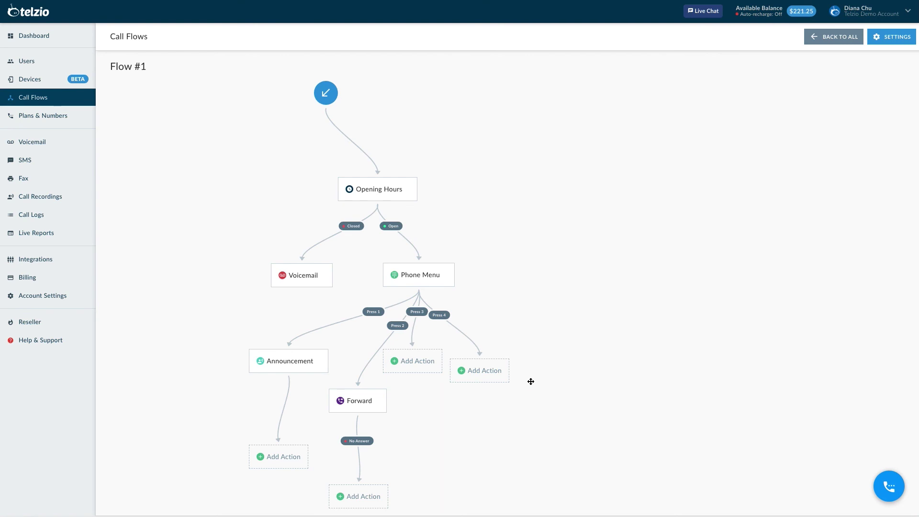
Step: Make Press 3 a recorded queue named Sales Queue
drag(464, 371, 515, 349)
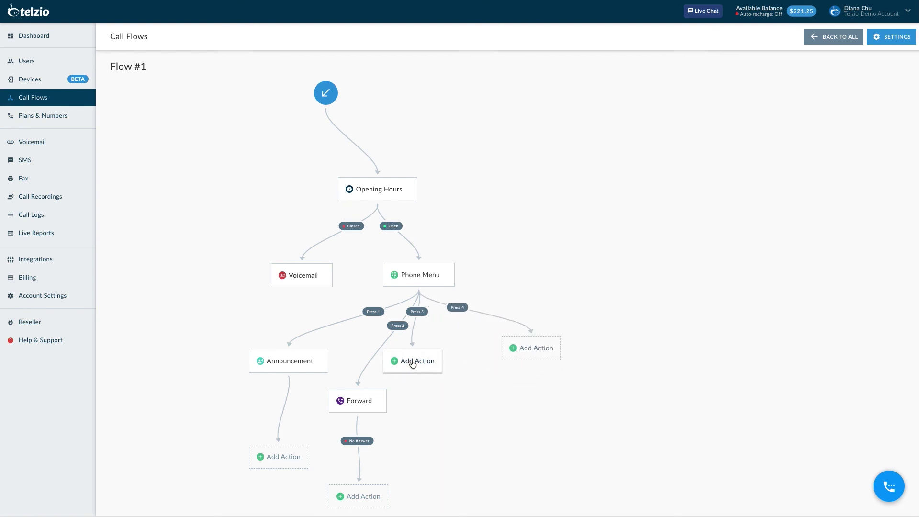
drag(412, 365, 447, 383)
click(438, 383)
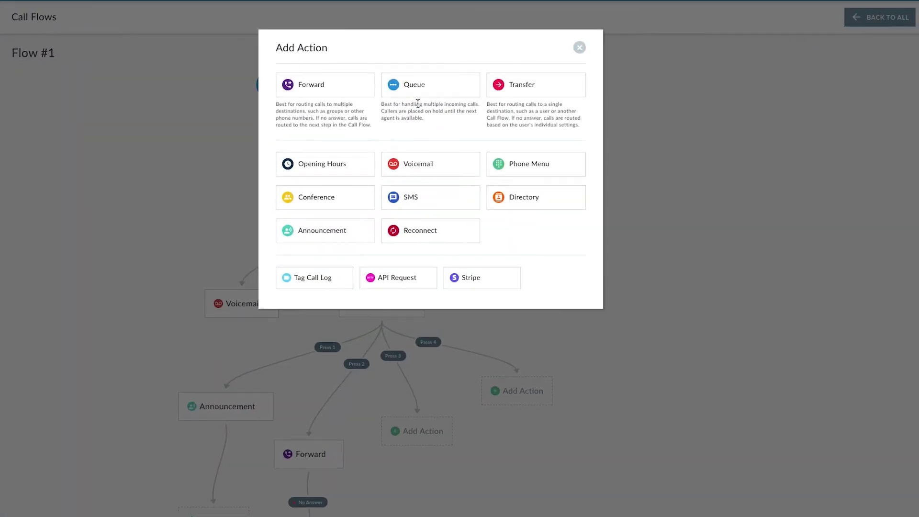
click(414, 84)
click(396, 94)
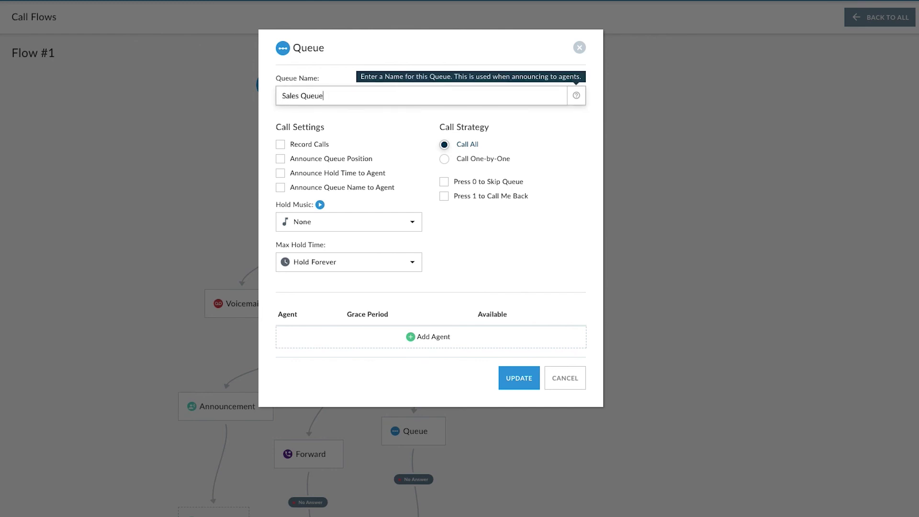
click(320, 143)
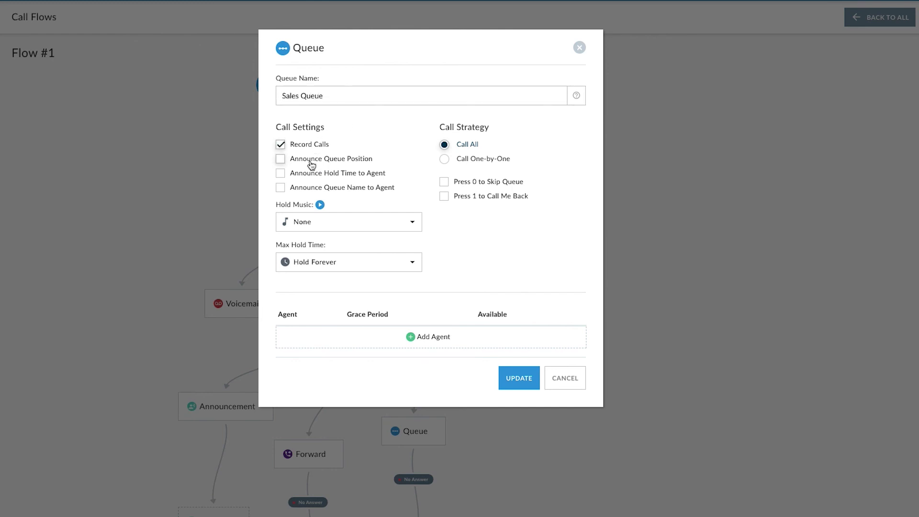
Step: Give Sales Queue Jazz hold music, a 10-minute maximum hold and three agents
click(307, 222)
click(308, 293)
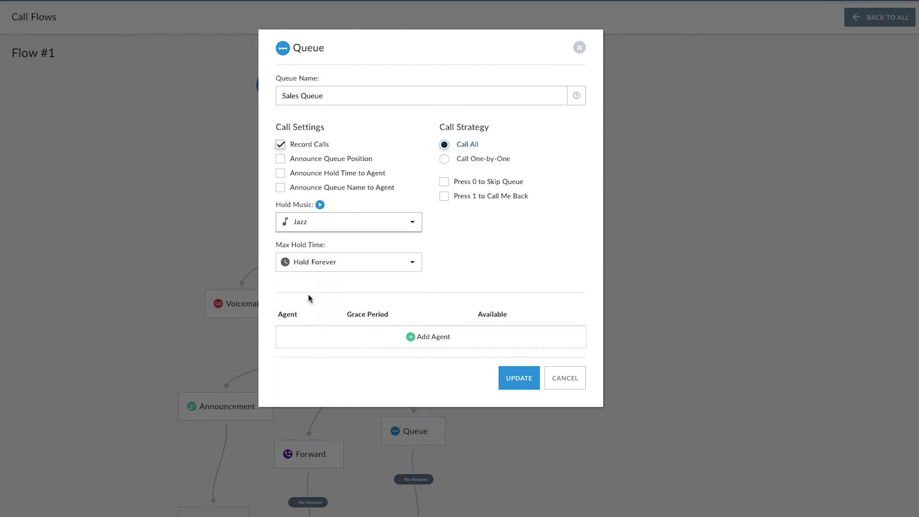
click(308, 266)
click(302, 381)
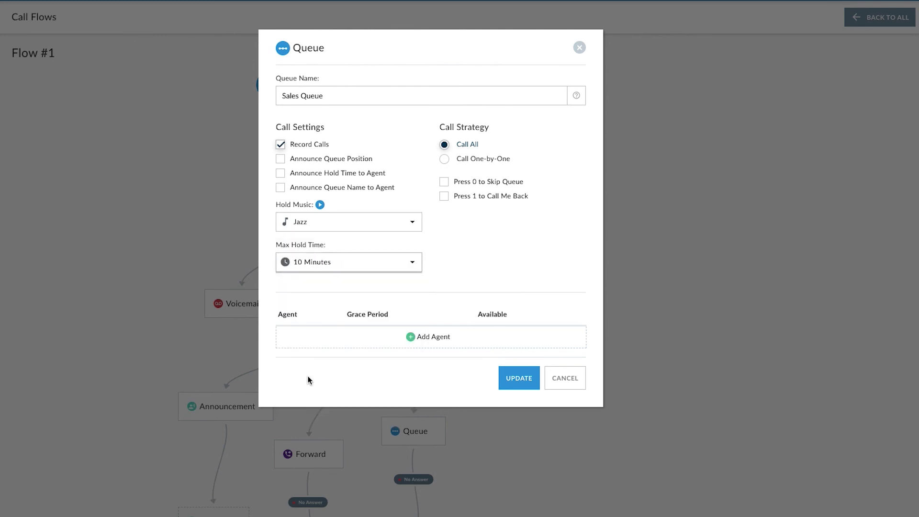
click(406, 335)
click(375, 373)
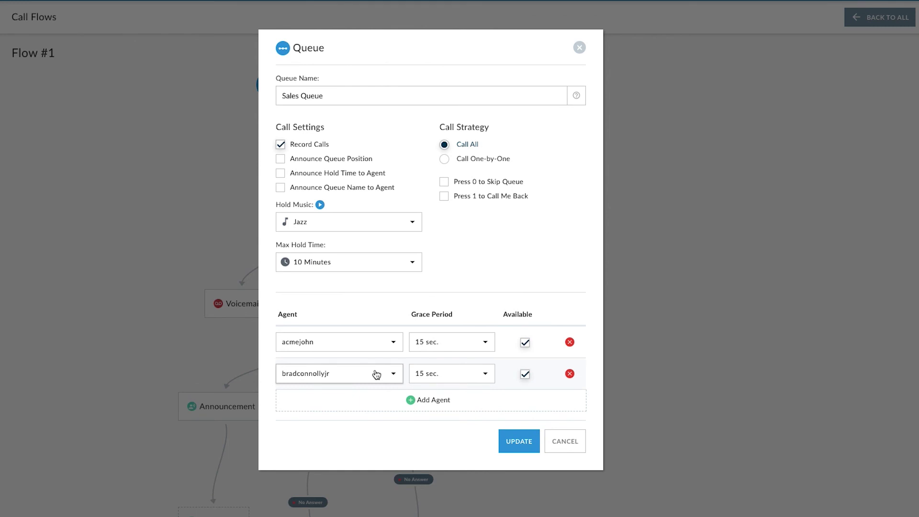
click(370, 401)
click(520, 472)
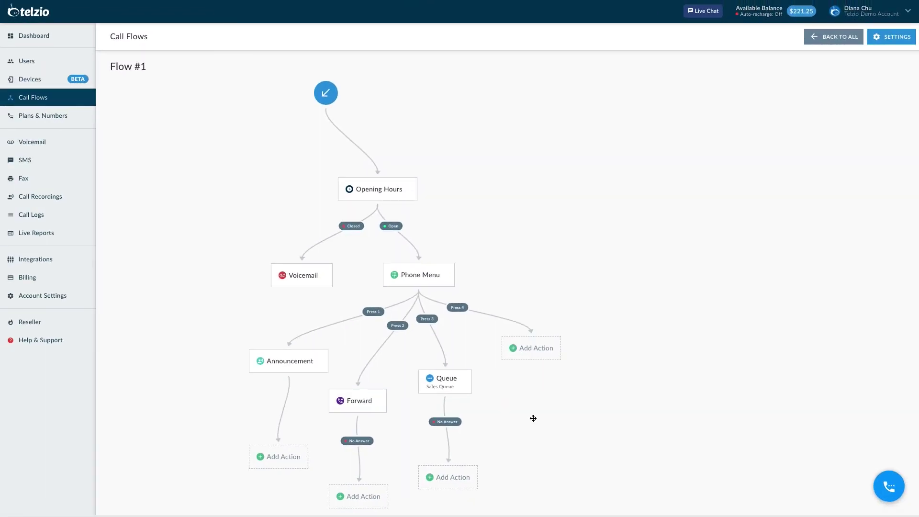
click(531, 351)
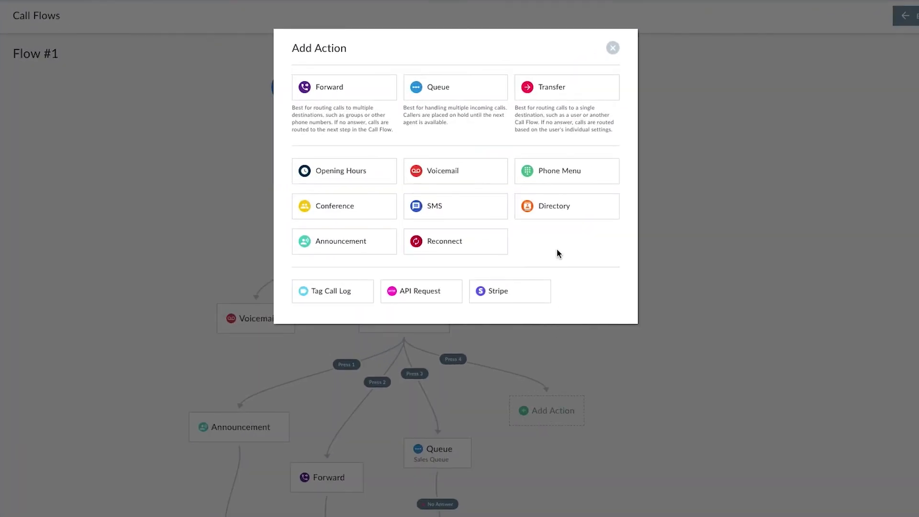
Step: Give Press 4 a Directory searching by First Name across All Groups
click(554, 206)
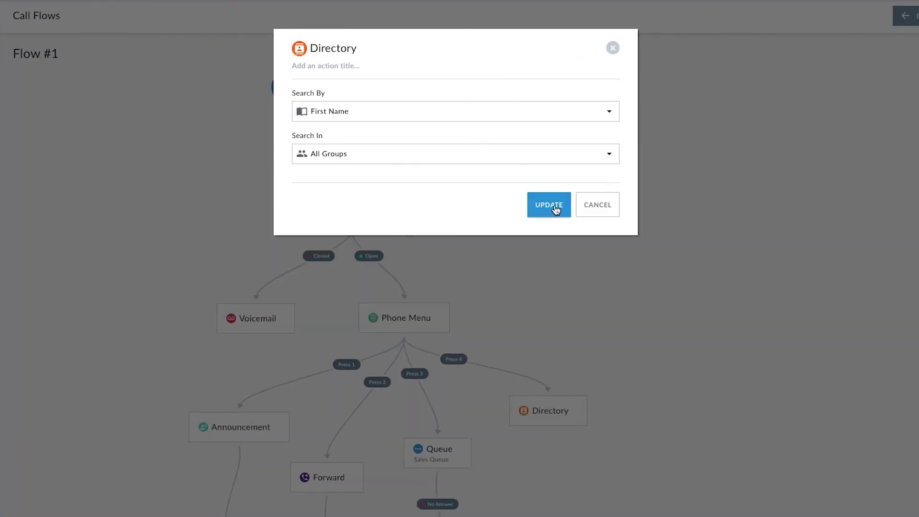
click(554, 206)
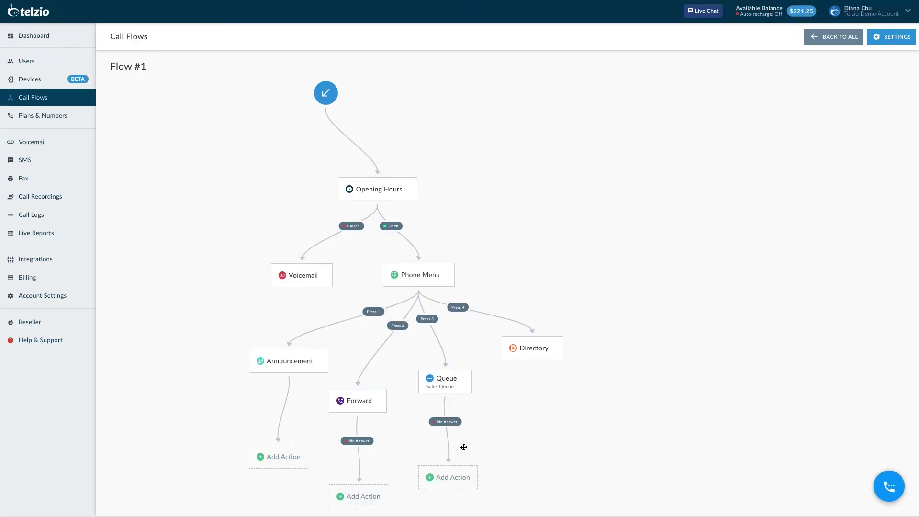
click(447, 476)
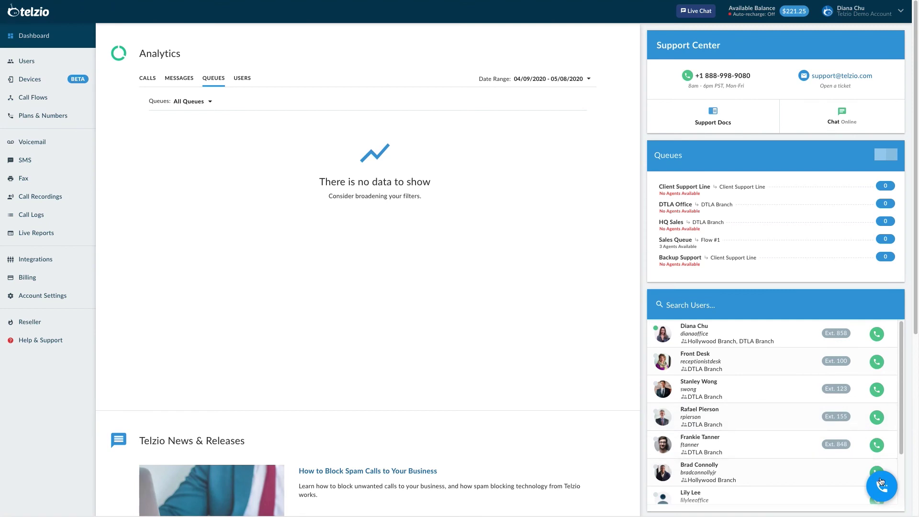
Step: Enter the Telzio support number on the web phone dialpad
click(881, 483)
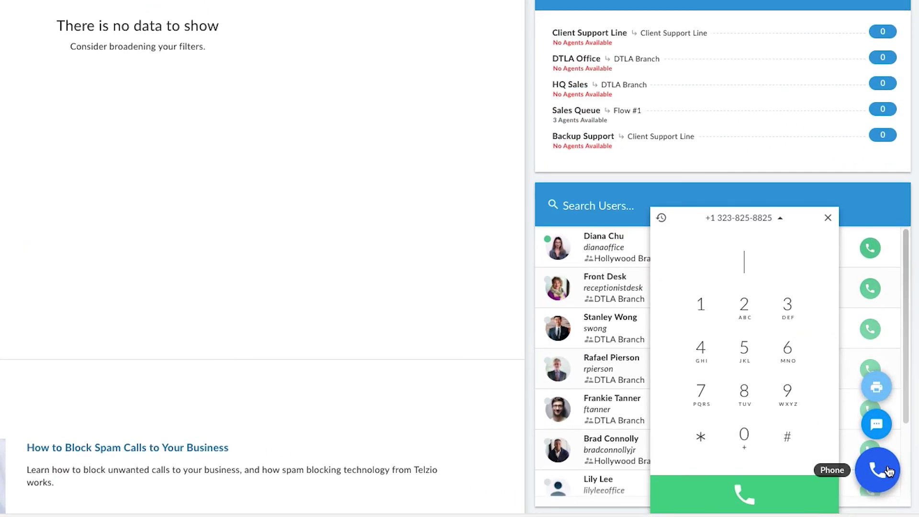
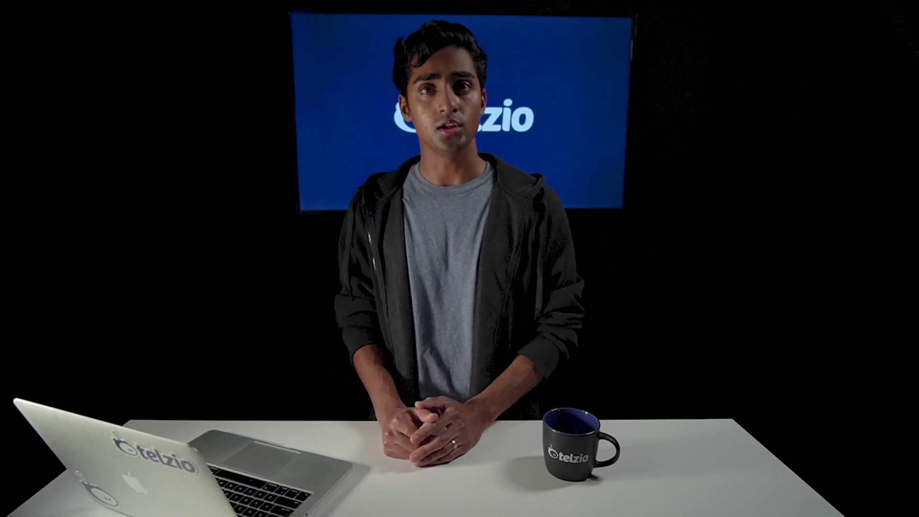